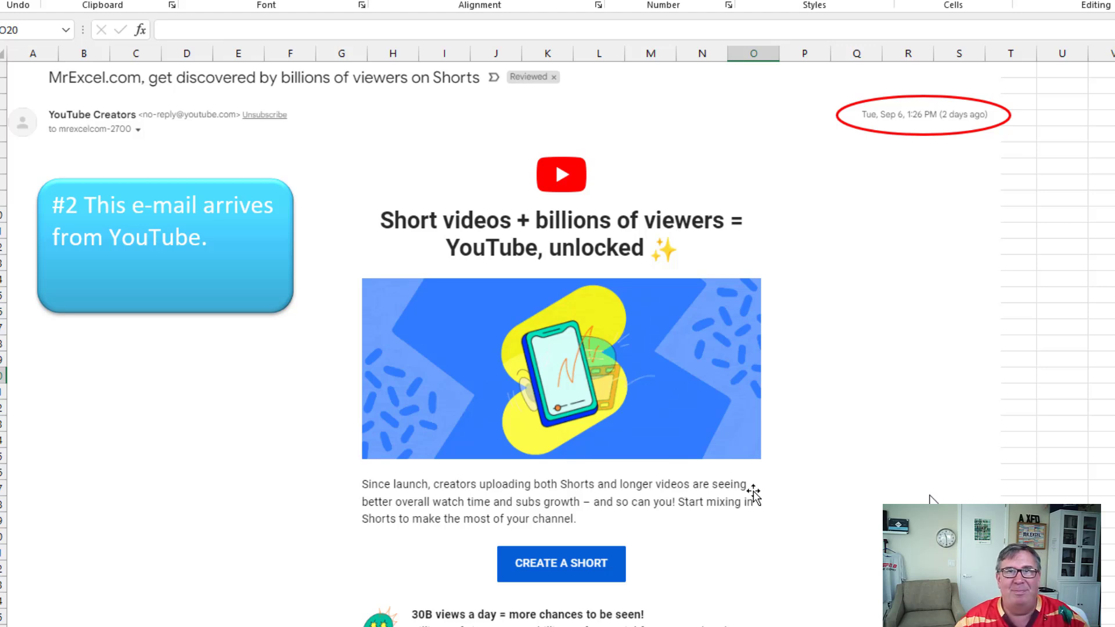
Move to the next worksheet, 'Excel remove duplicates without shifting'
key(ctrl+Page_Down)
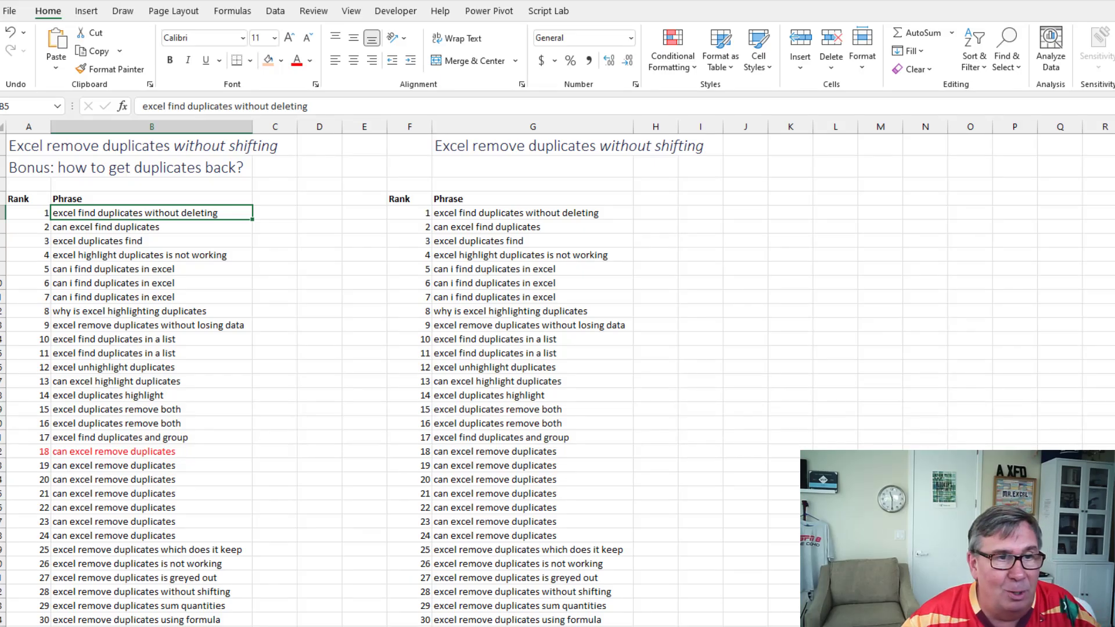
Remove duplicates from the selected Phrase column only, leaving 29 unique phrases beside unchanged Ranks
click(151, 199)
key(ctrl+shift+Down)
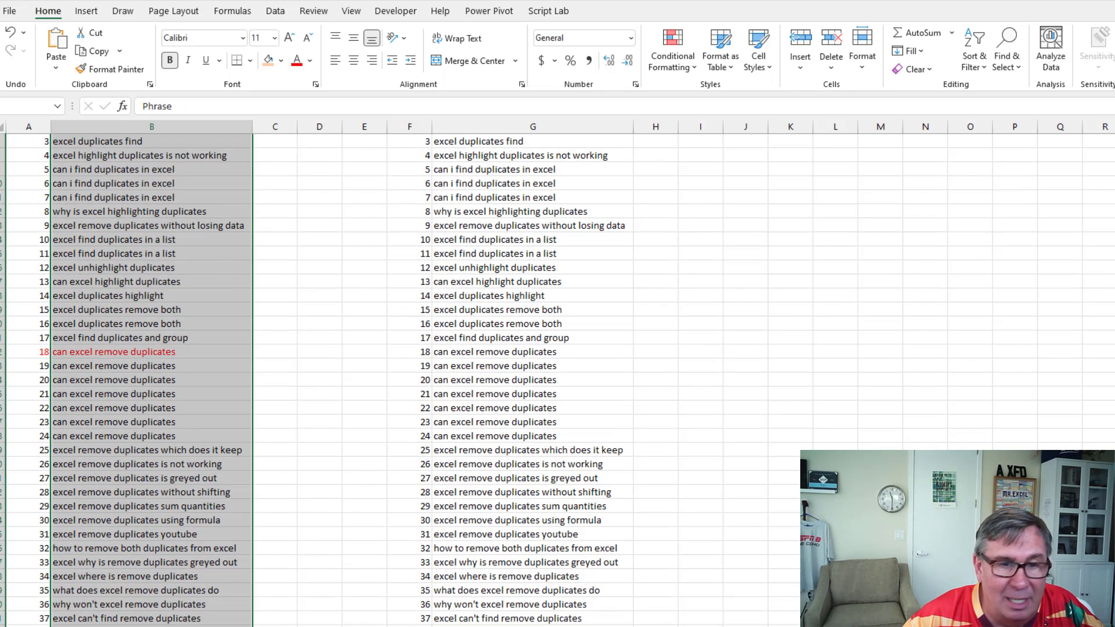
key(ctrl+BackSpace)
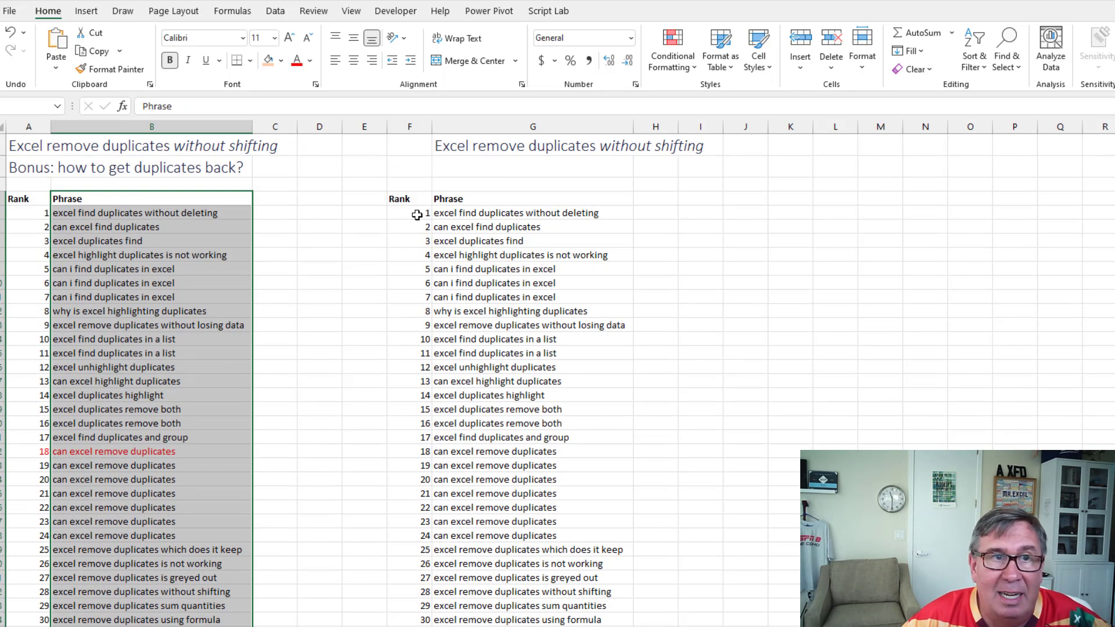
click(282, 12)
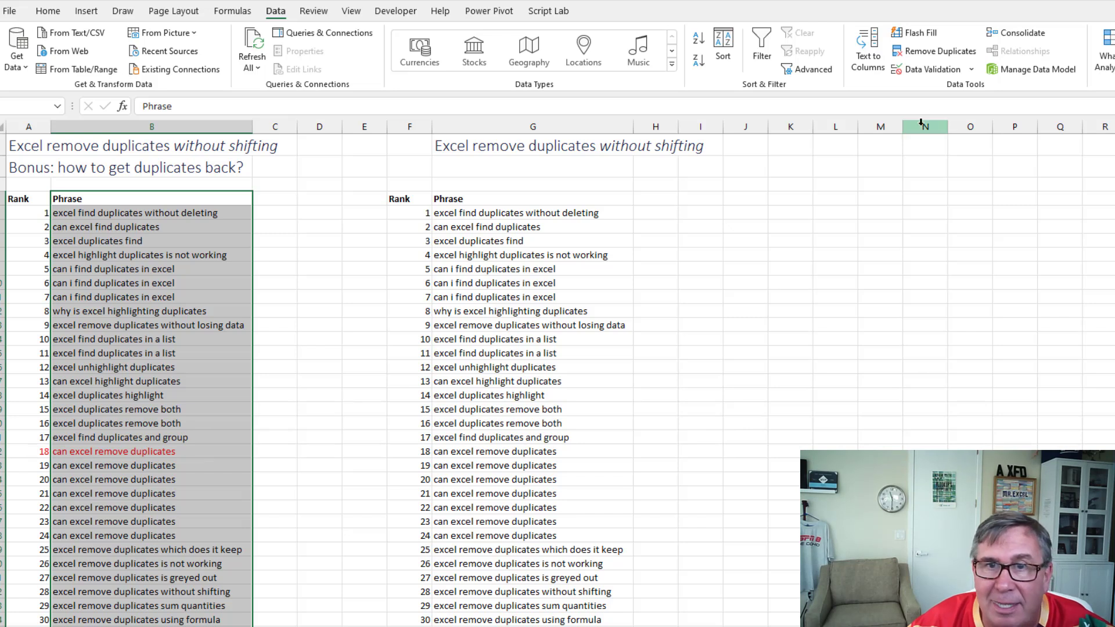
click(937, 53)
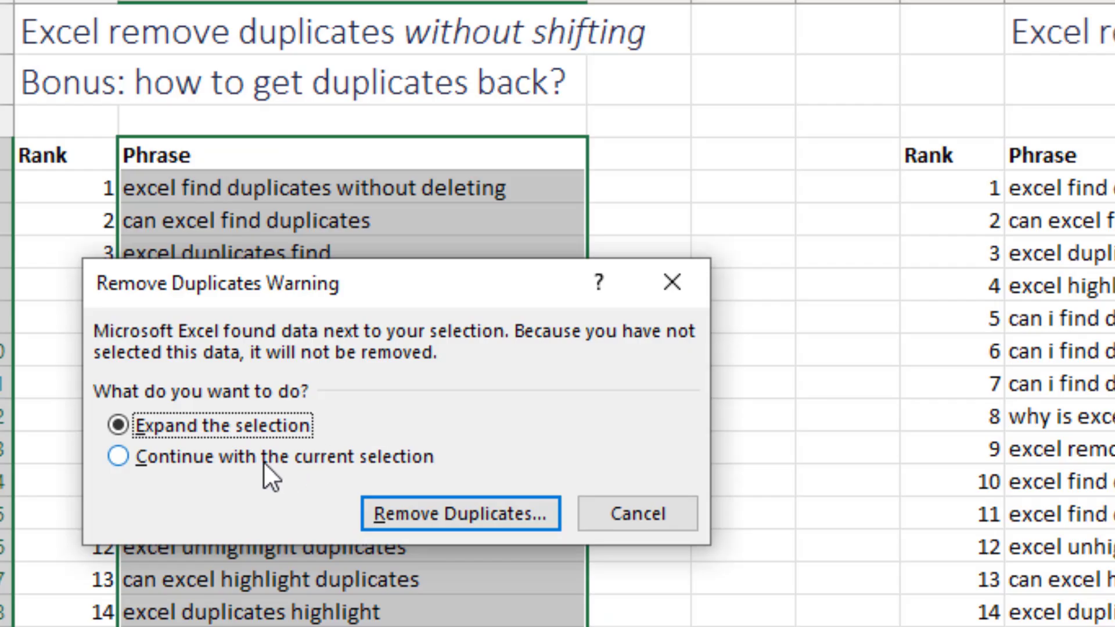
click(261, 461)
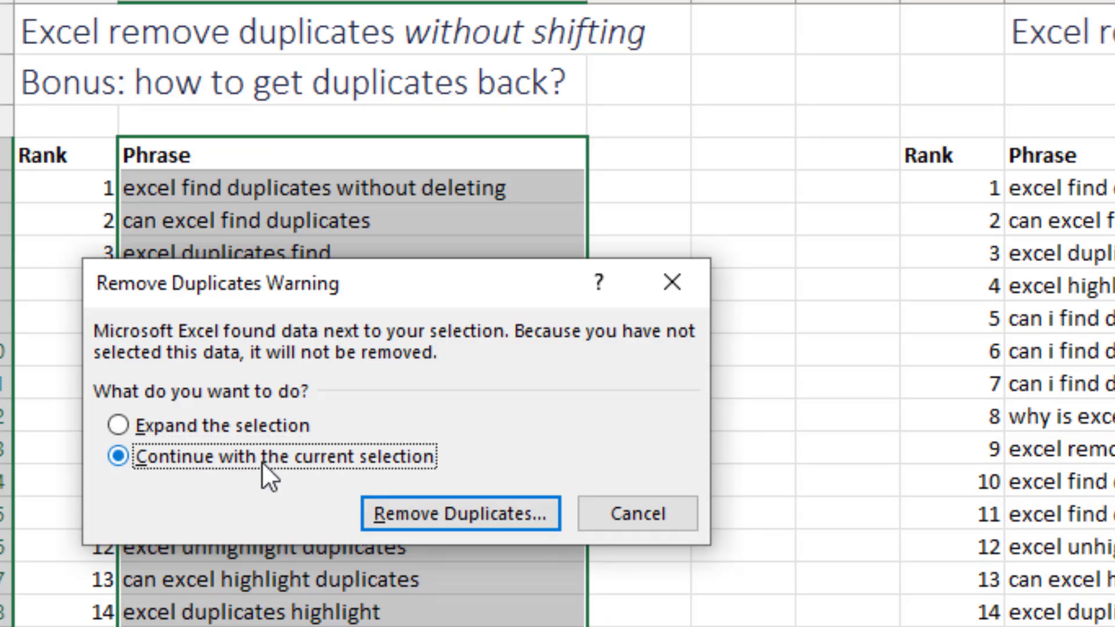
click(418, 514)
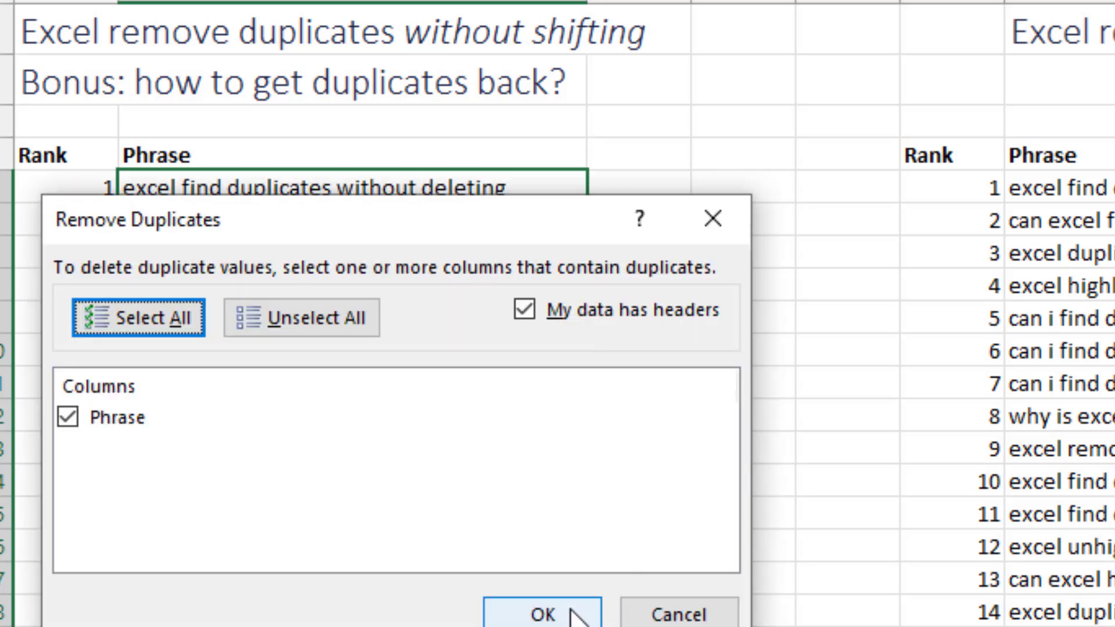
click(571, 612)
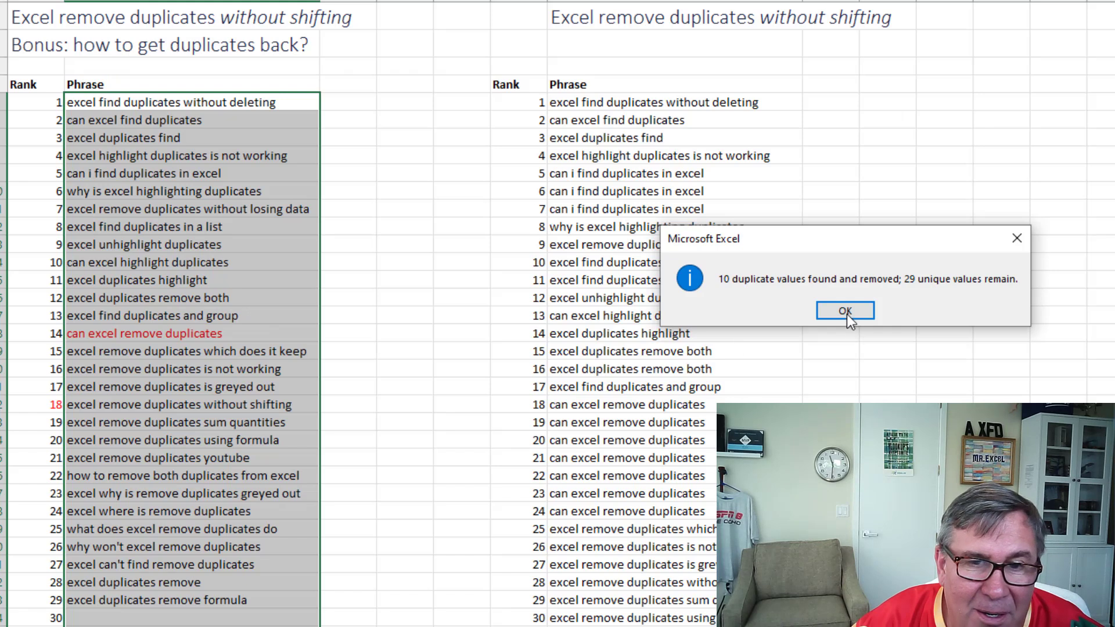
drag(858, 245, 204, 160)
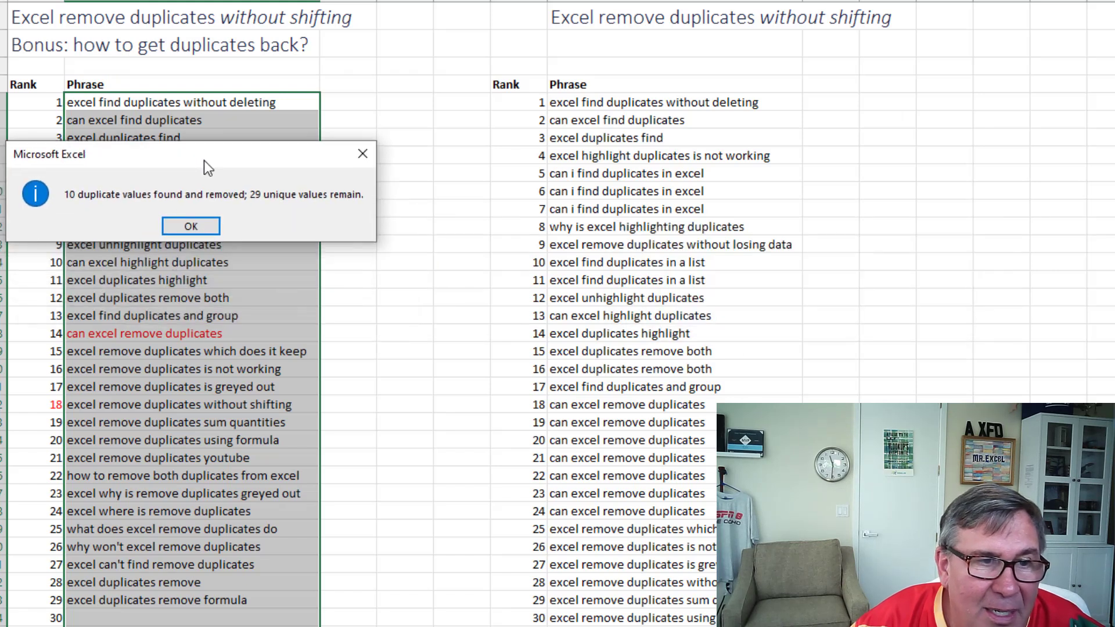
Dismiss the removal summary and undo the duplicate removal to restore the original phrase list
click(199, 226)
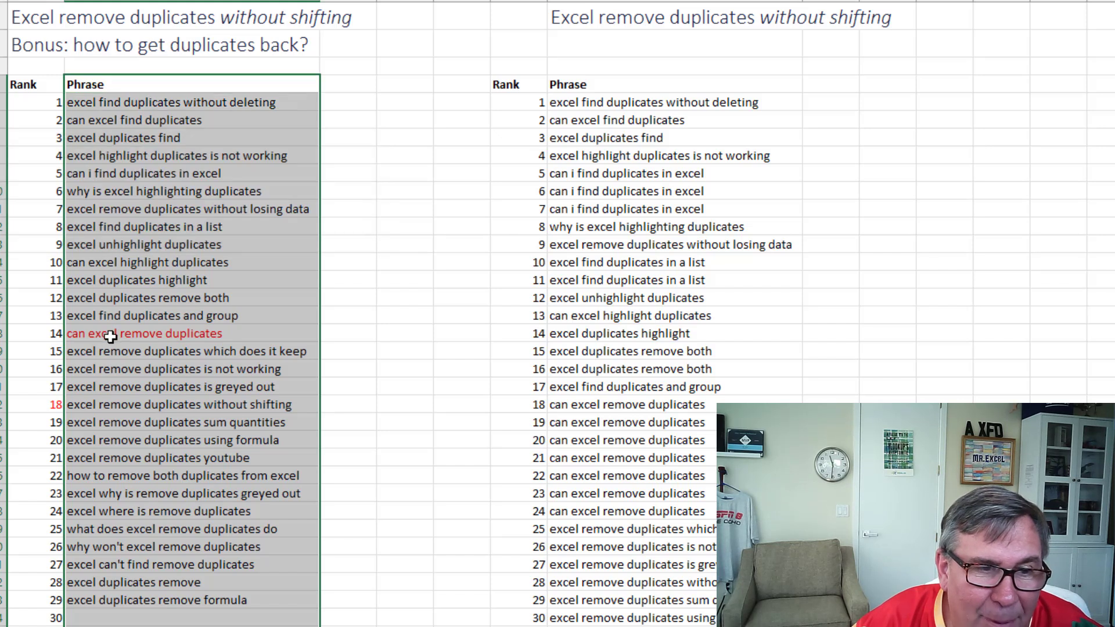
click(132, 333)
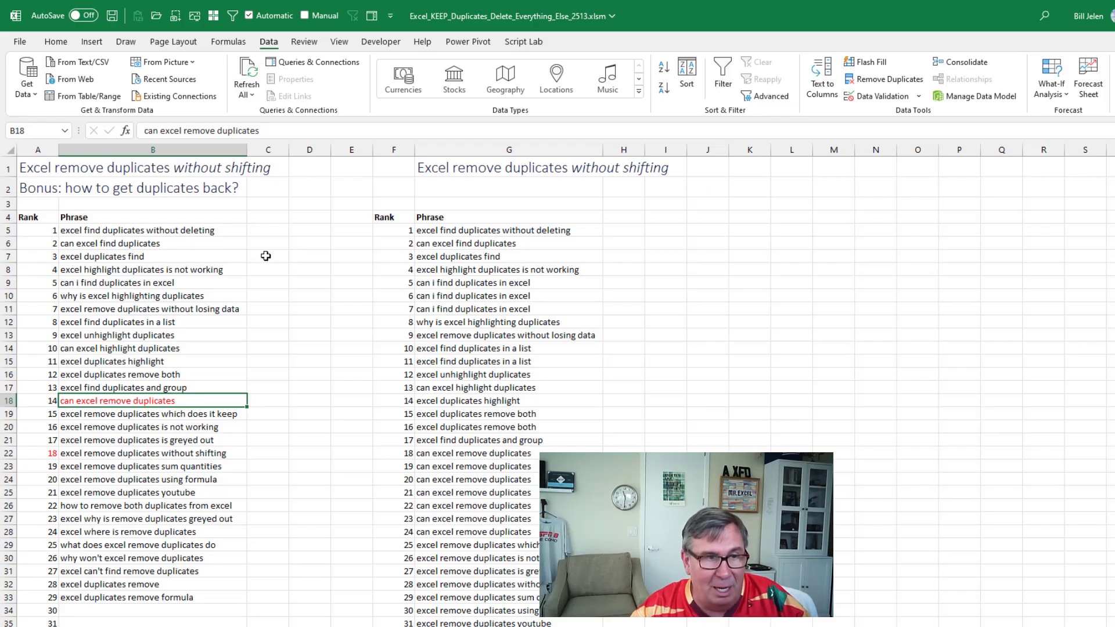
key(ctrl+z)
key(alt+BackSpace)
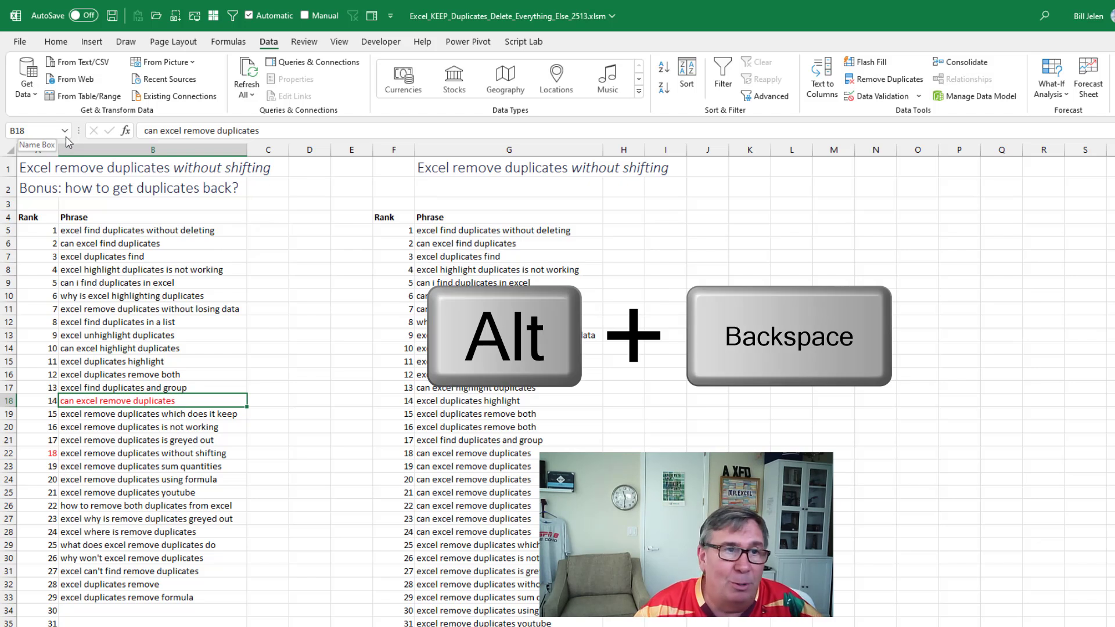
click(56, 42)
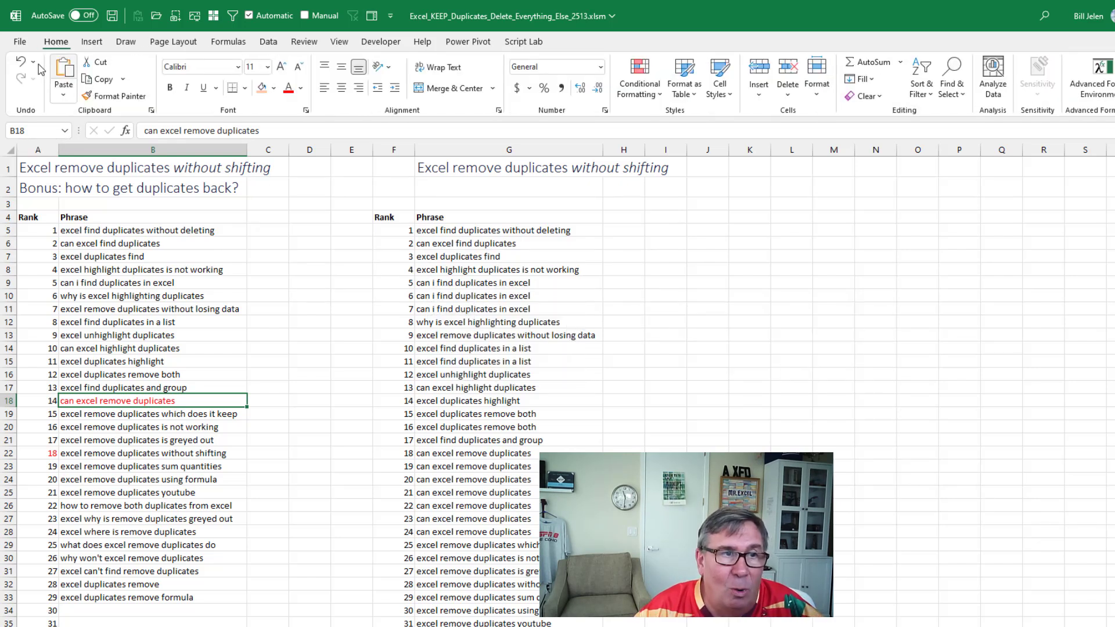
click(21, 62)
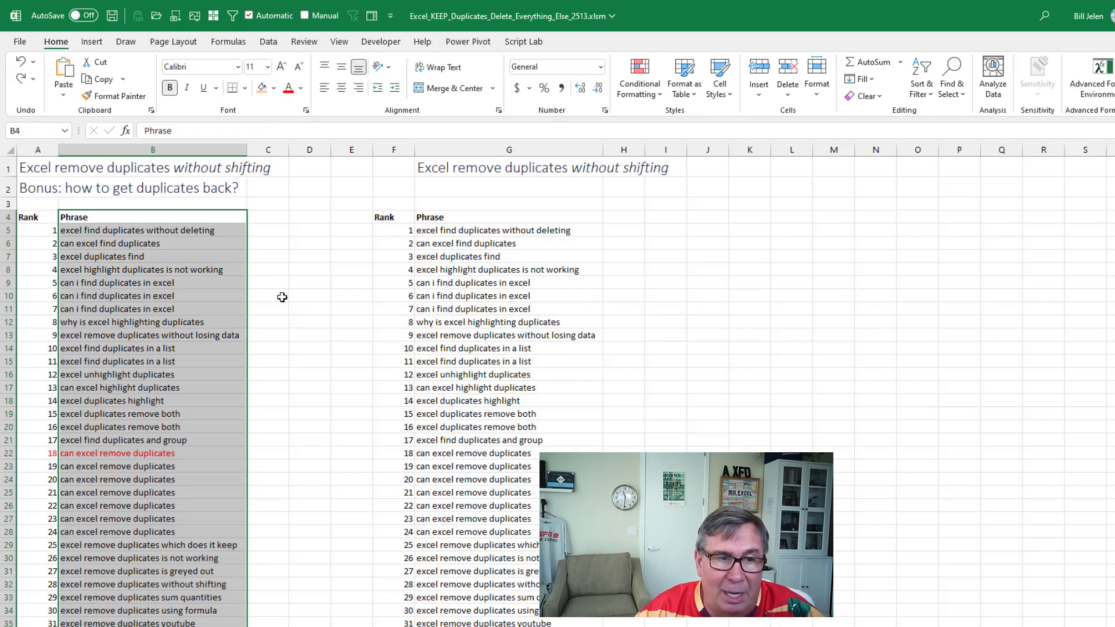
drag(401, 454, 572, 461)
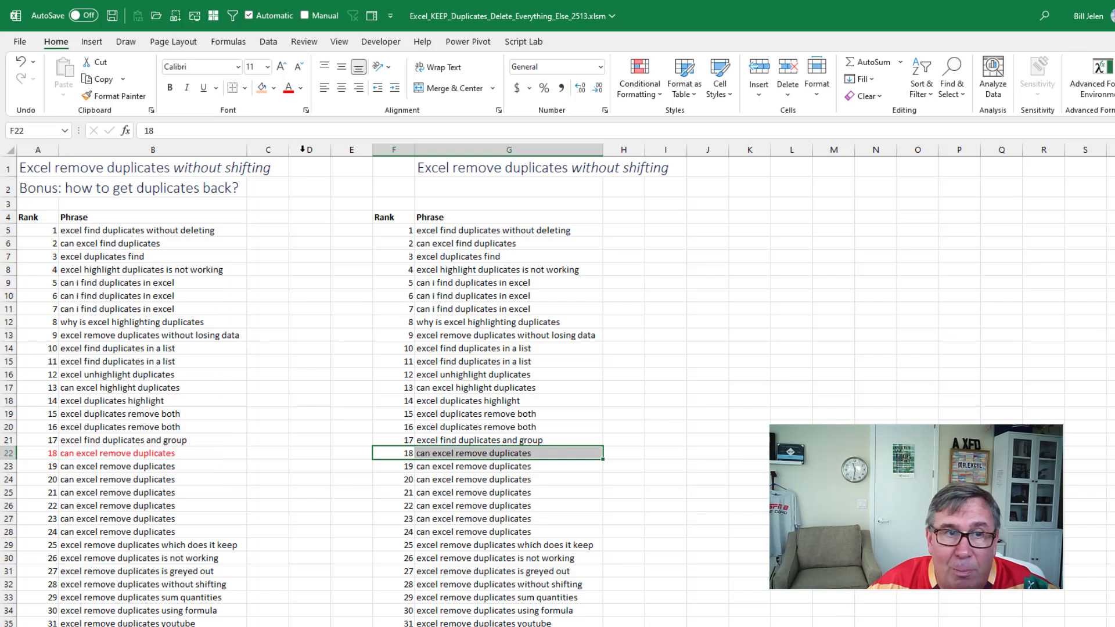
Make the rank 18 row red, then remove duplicate phrases from the second list checking Phrase only
click(288, 88)
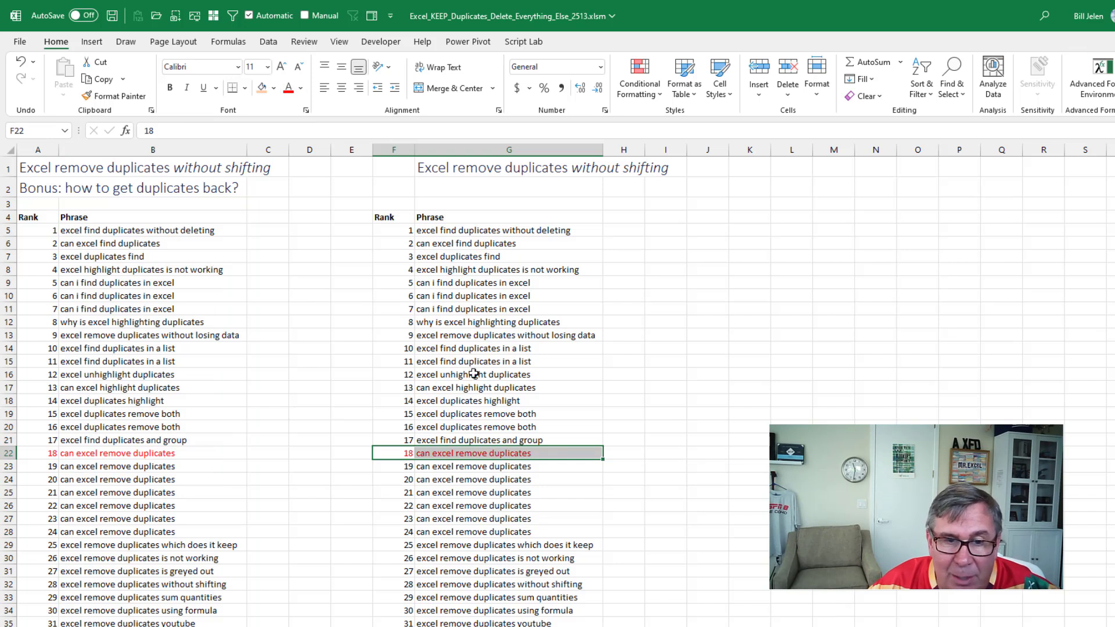
click(443, 258)
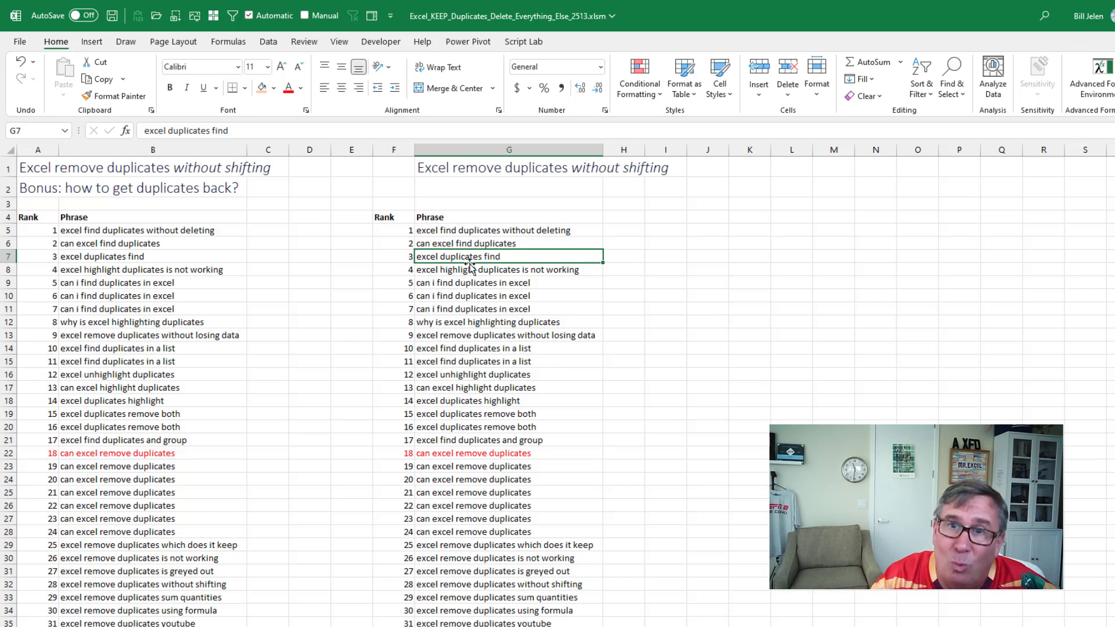
click(268, 41)
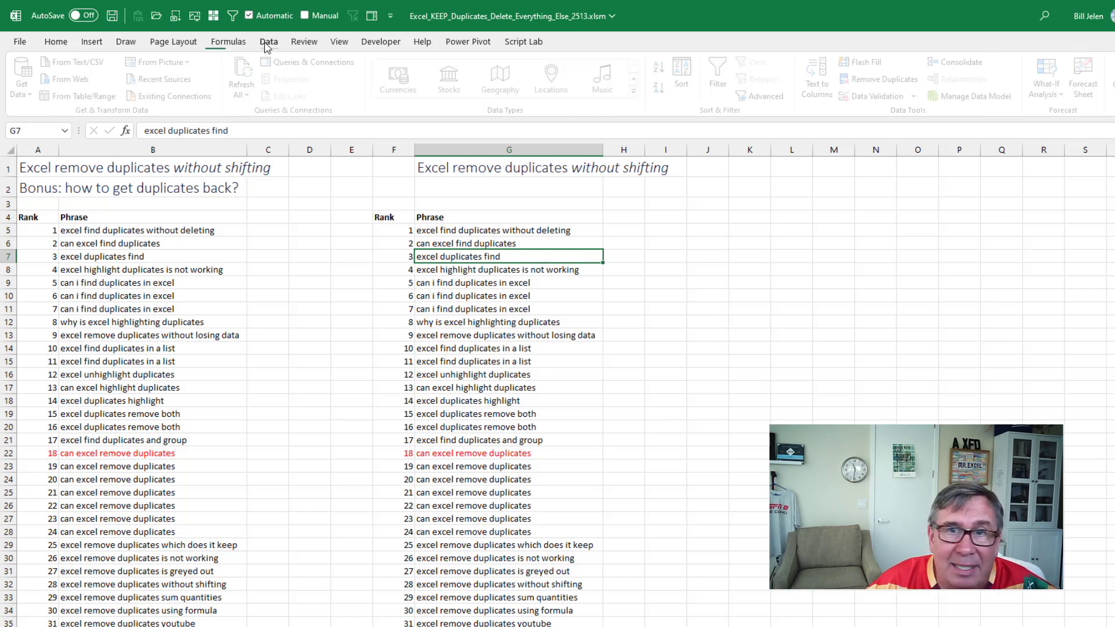
click(883, 80)
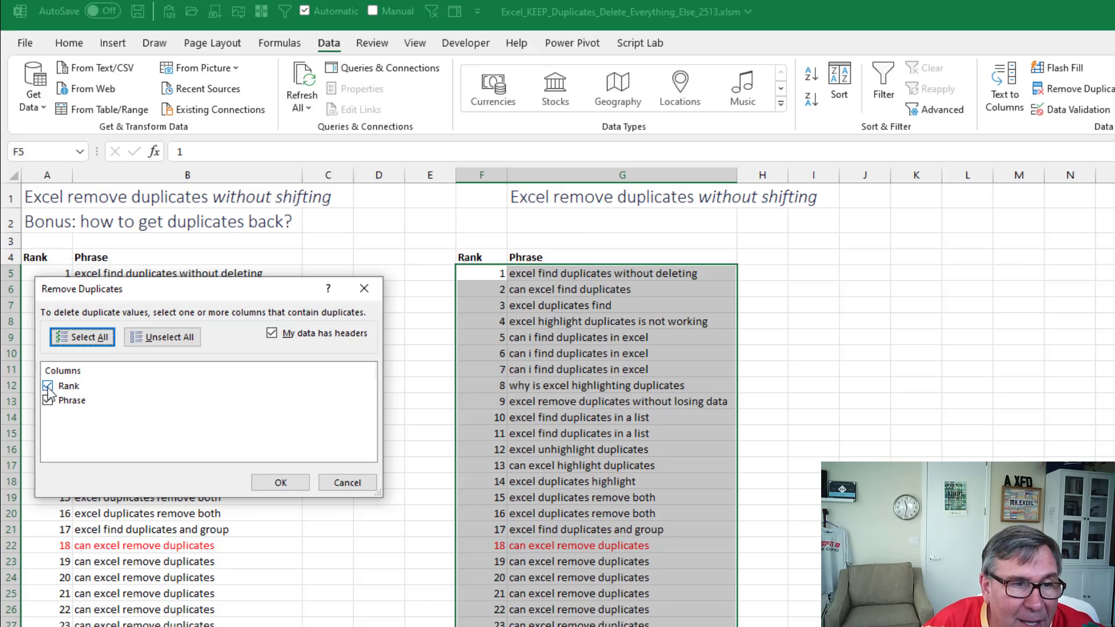
click(49, 387)
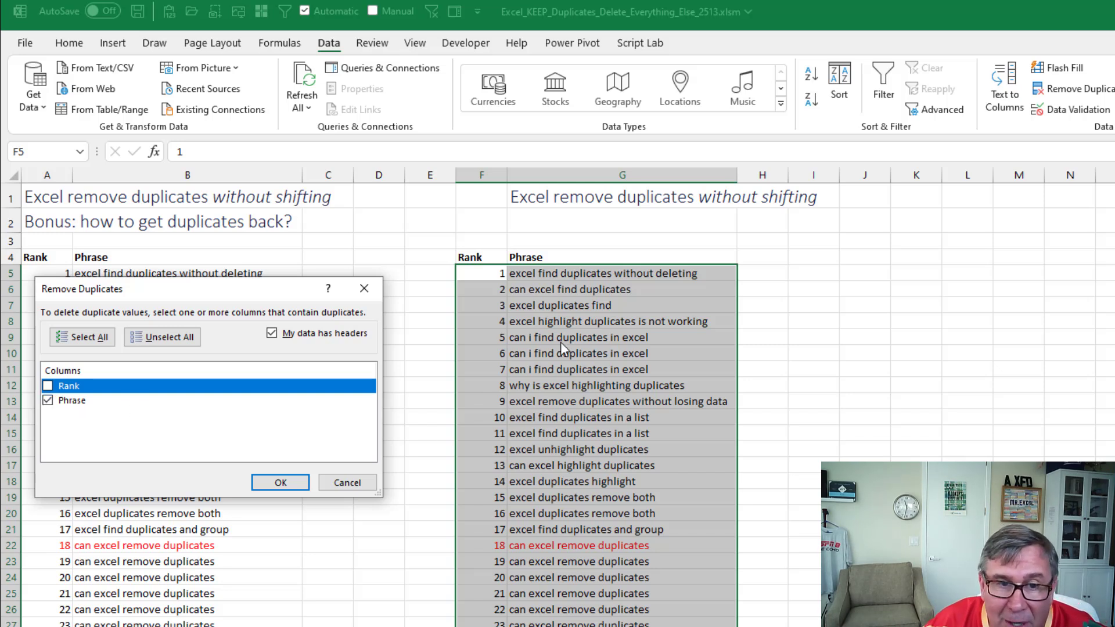
click(292, 486)
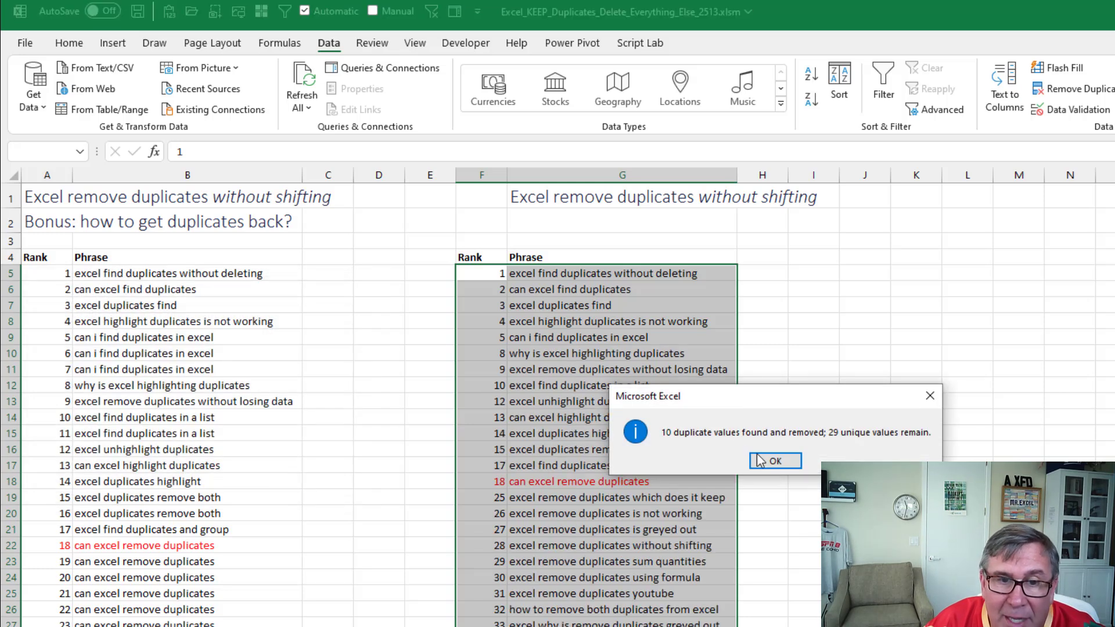
click(773, 461)
click(615, 305)
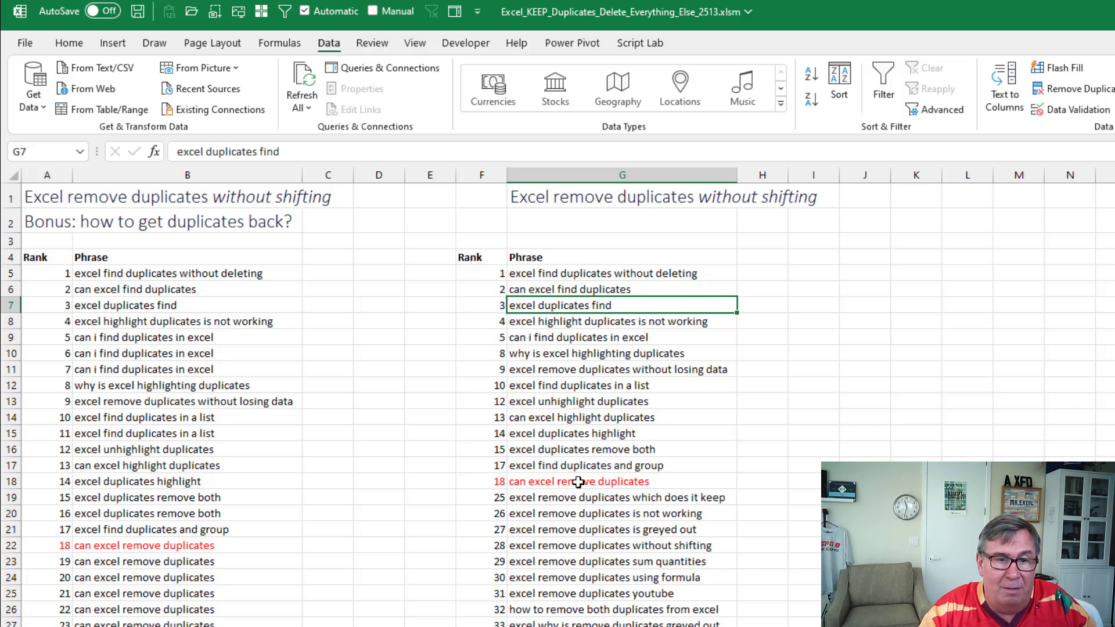
Go to the next worksheet, 'Excel keep duplicates remove everything else'
key(ctrl+Page_Down)
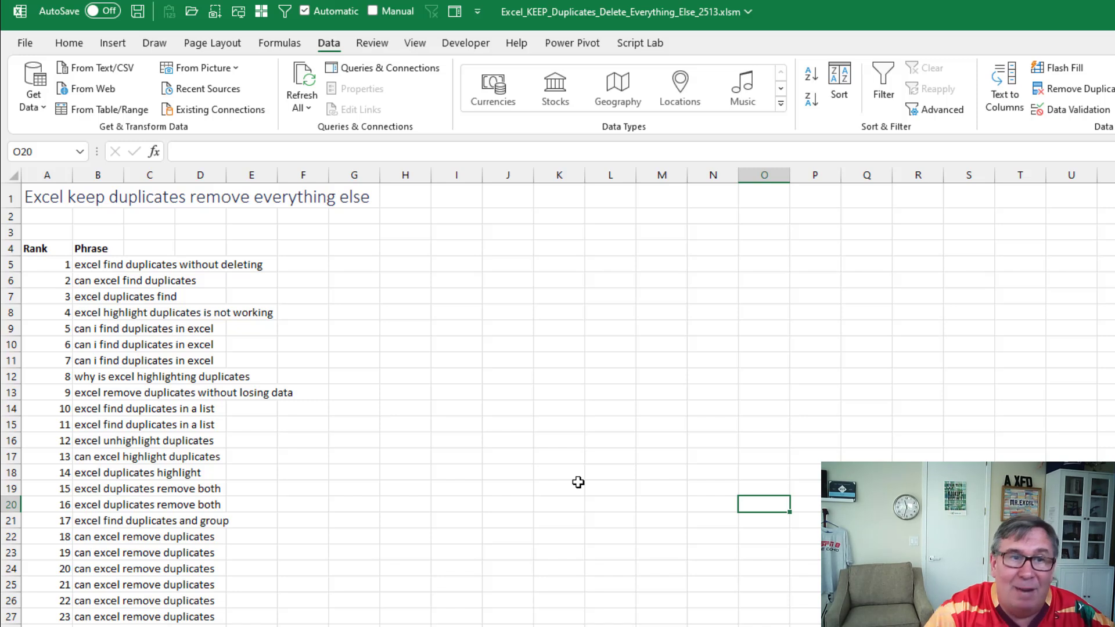
Apply Unique values conditional formatting with Light Red Fill with Dark Red Text to phrases from B5 down
click(103, 264)
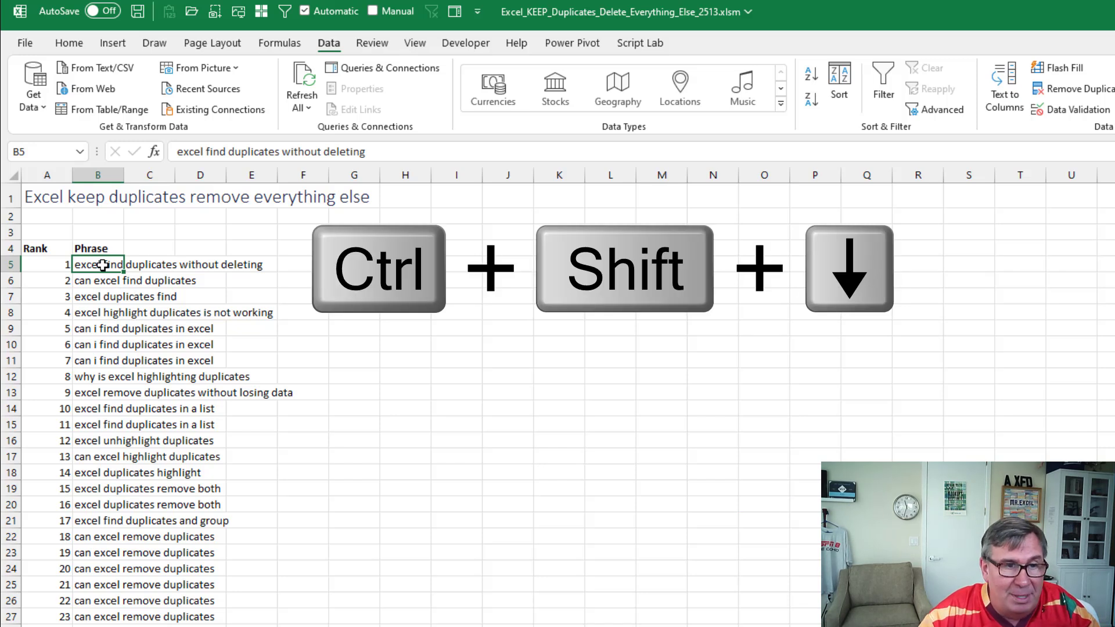
key(ctrl+shift+Down)
key(ctrl+BackSpace)
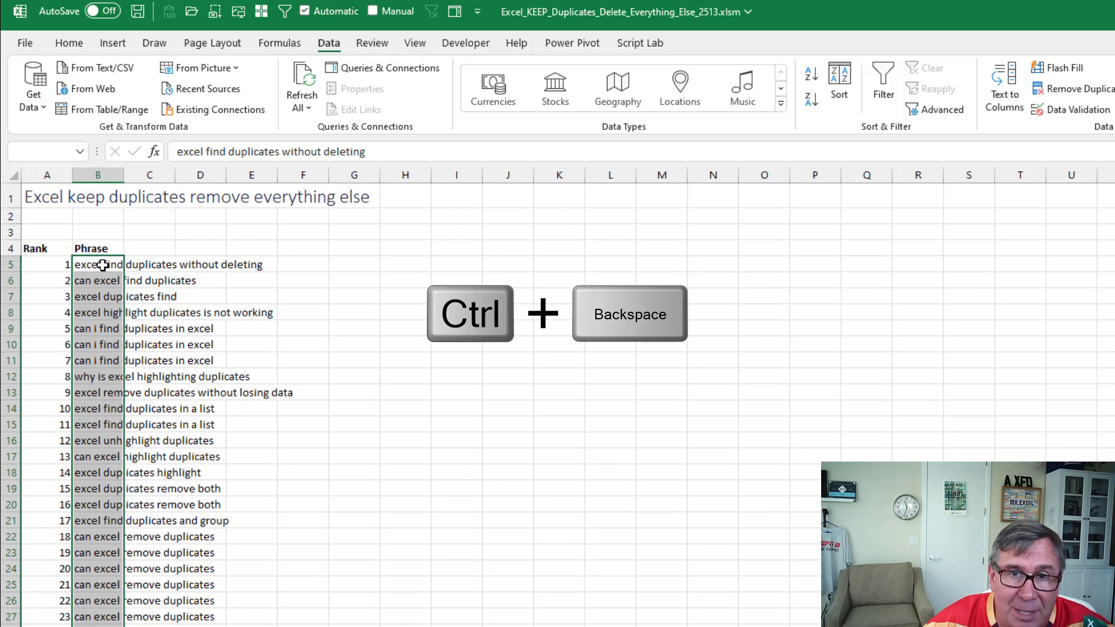
click(69, 43)
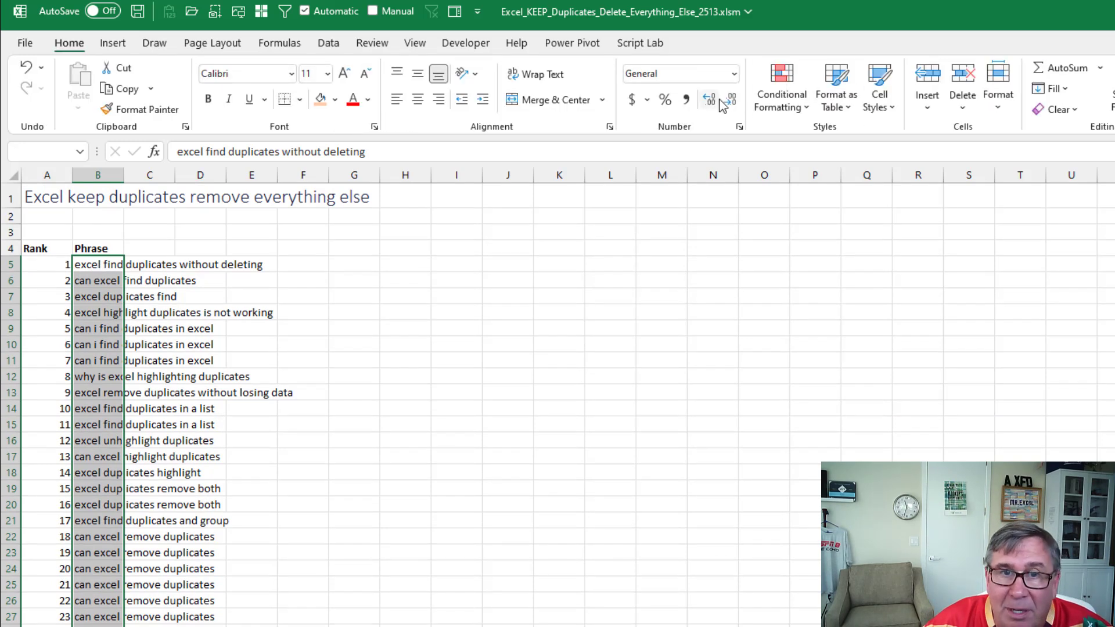
click(781, 100)
mouse_move(819, 145)
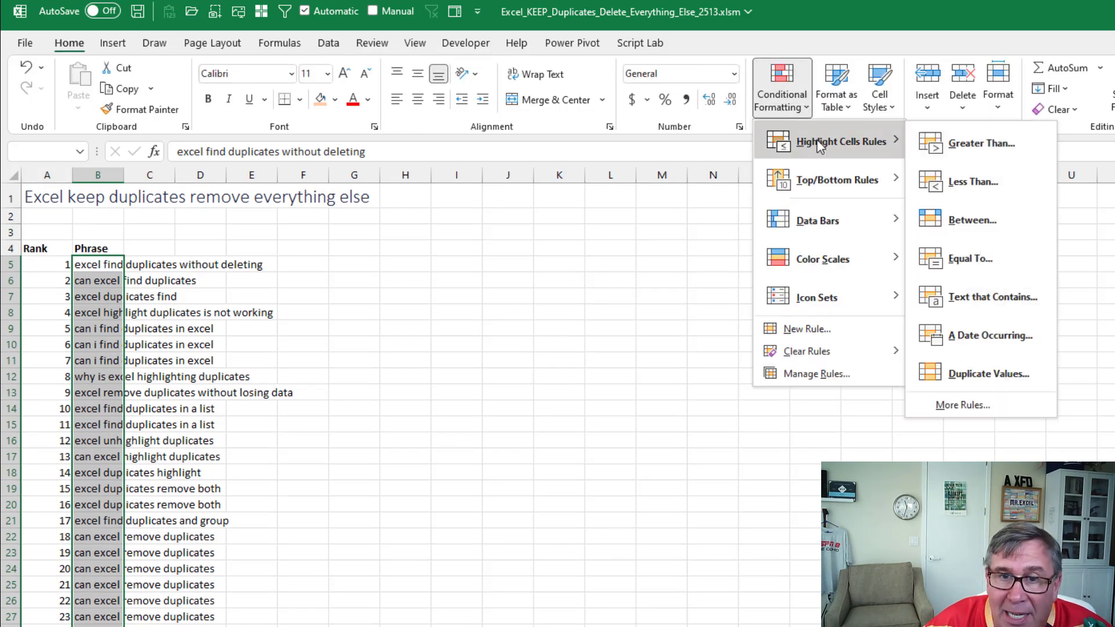
click(984, 374)
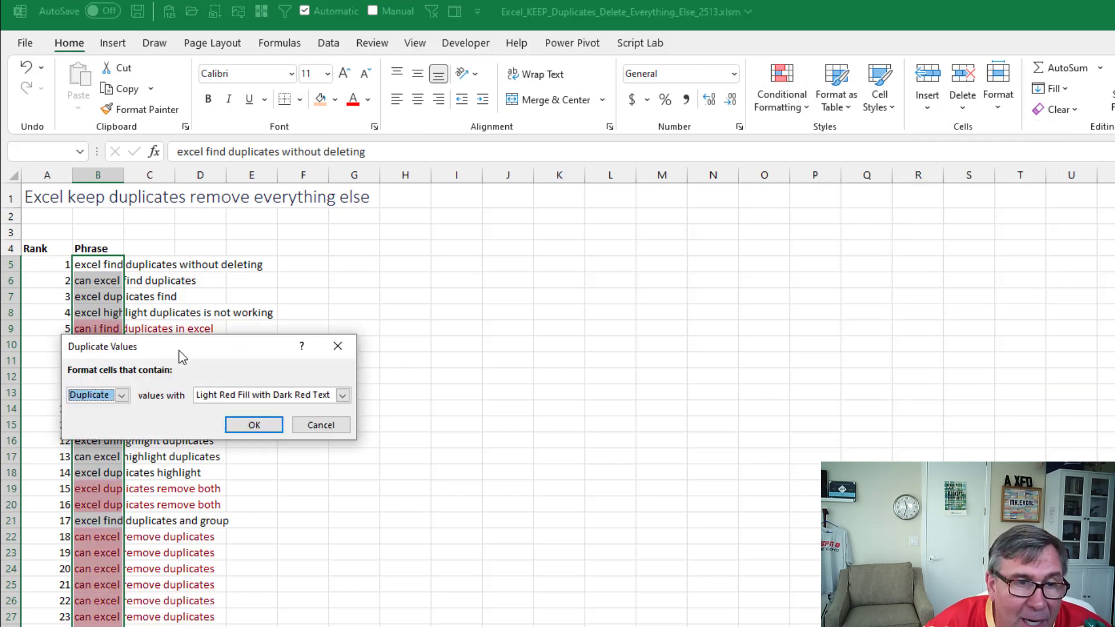
drag(192, 346, 431, 324)
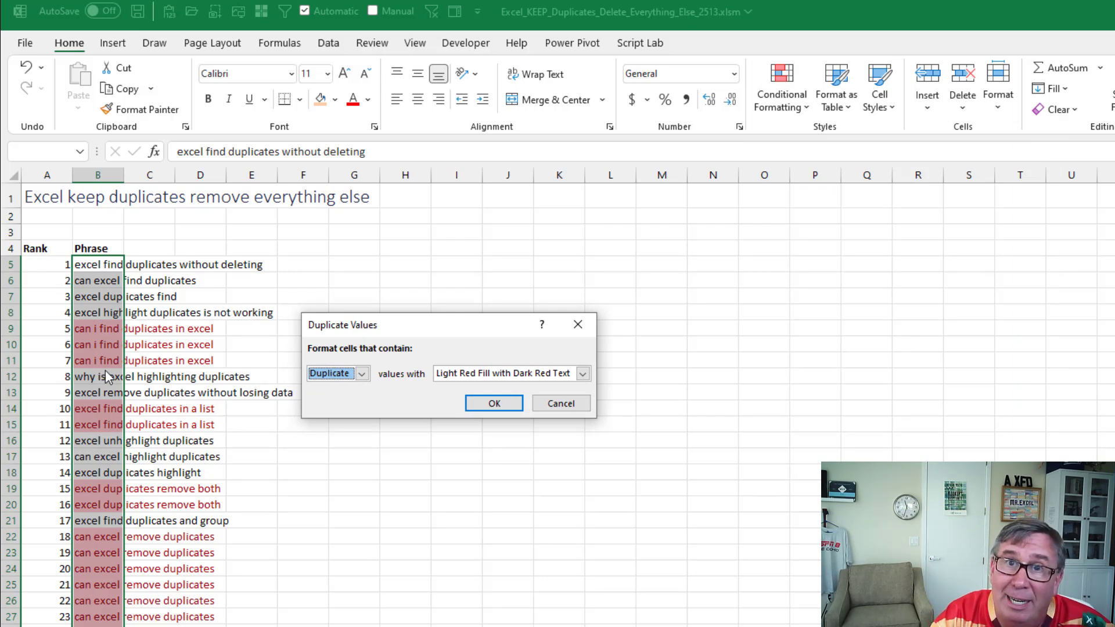
click(363, 375)
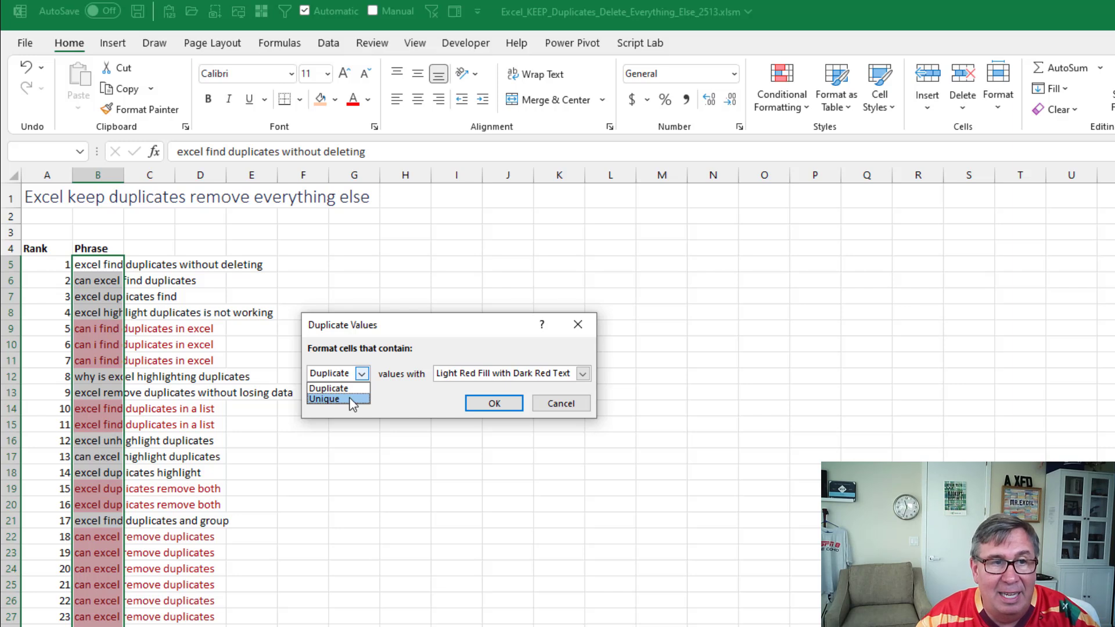
click(328, 399)
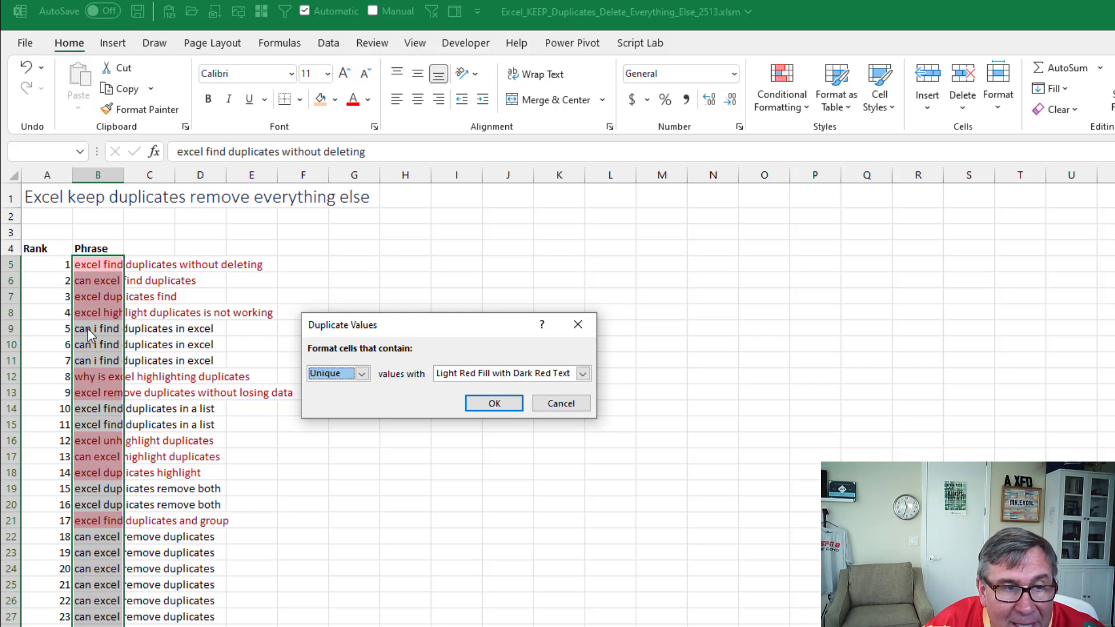
click(487, 406)
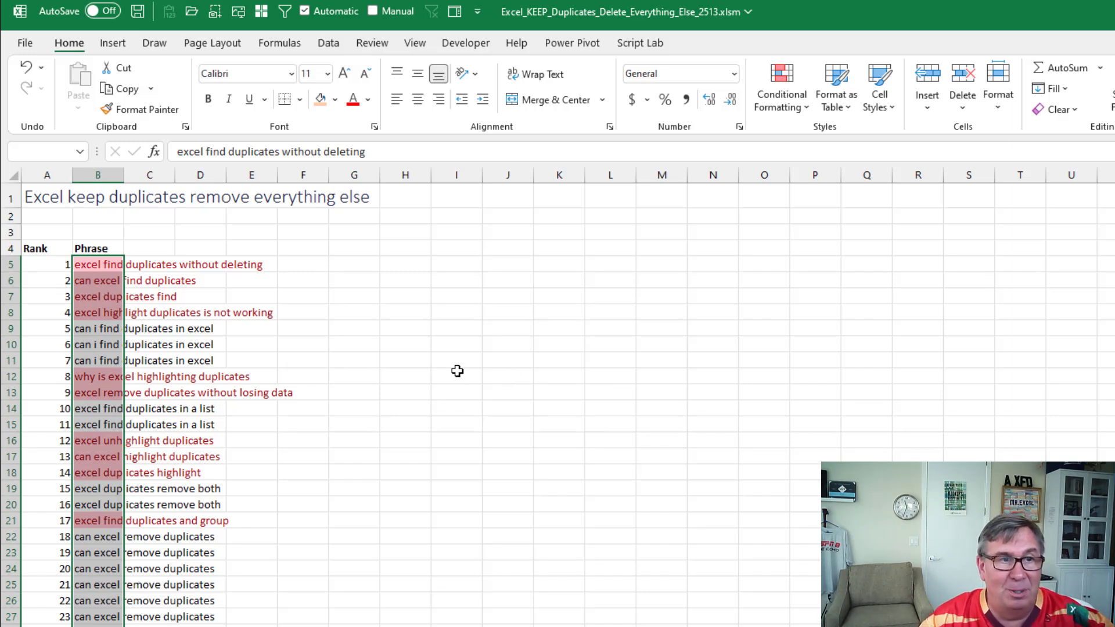
Filter the Phrase column by the red cell color and select all visible red phrases
right_click(112, 264)
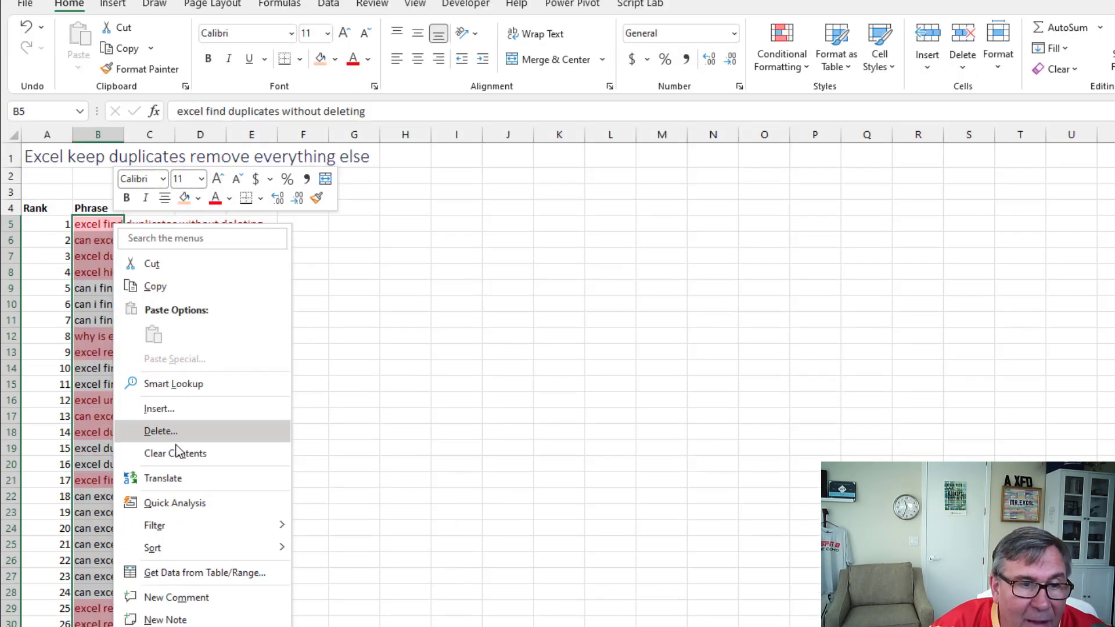
mouse_move(184, 568)
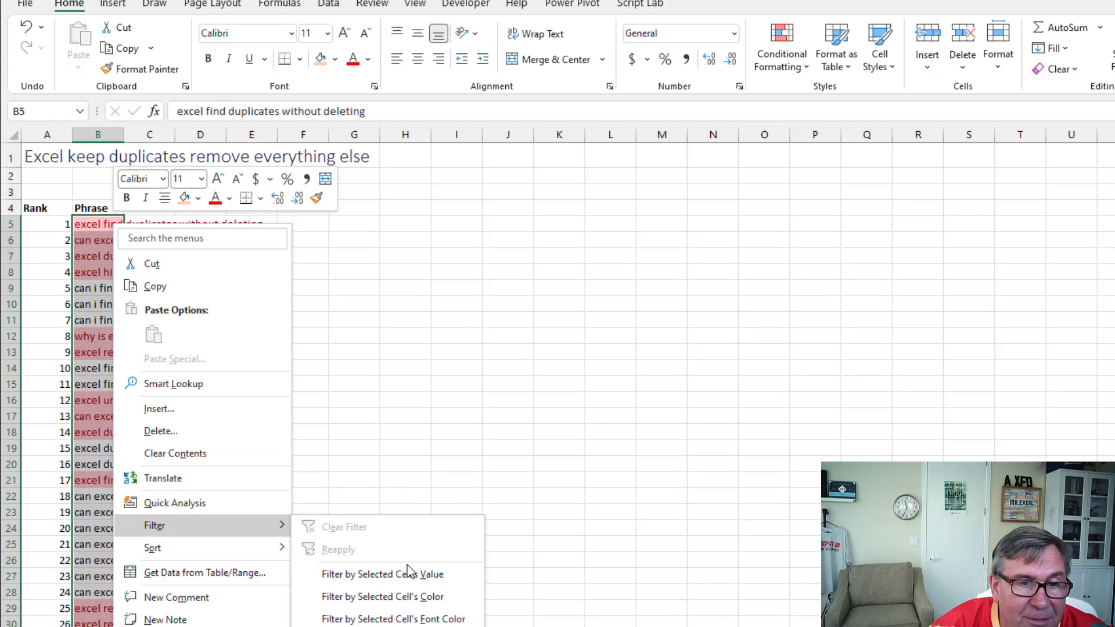
click(403, 598)
key(alt+a)
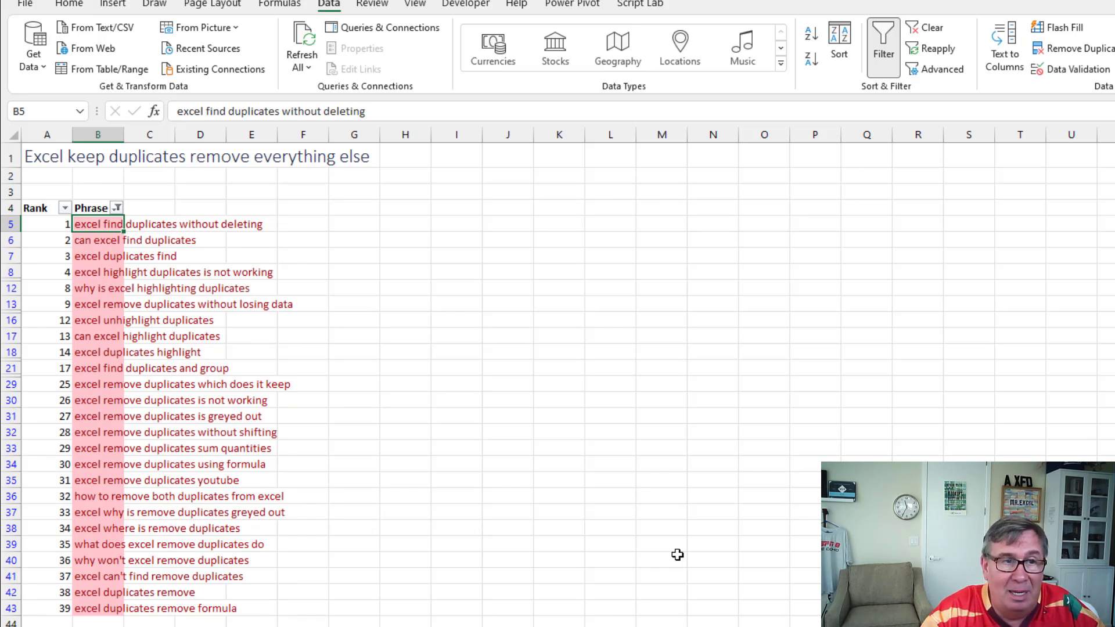
key(ctrl+shift+Down)
key(ctrl+shift+Down)
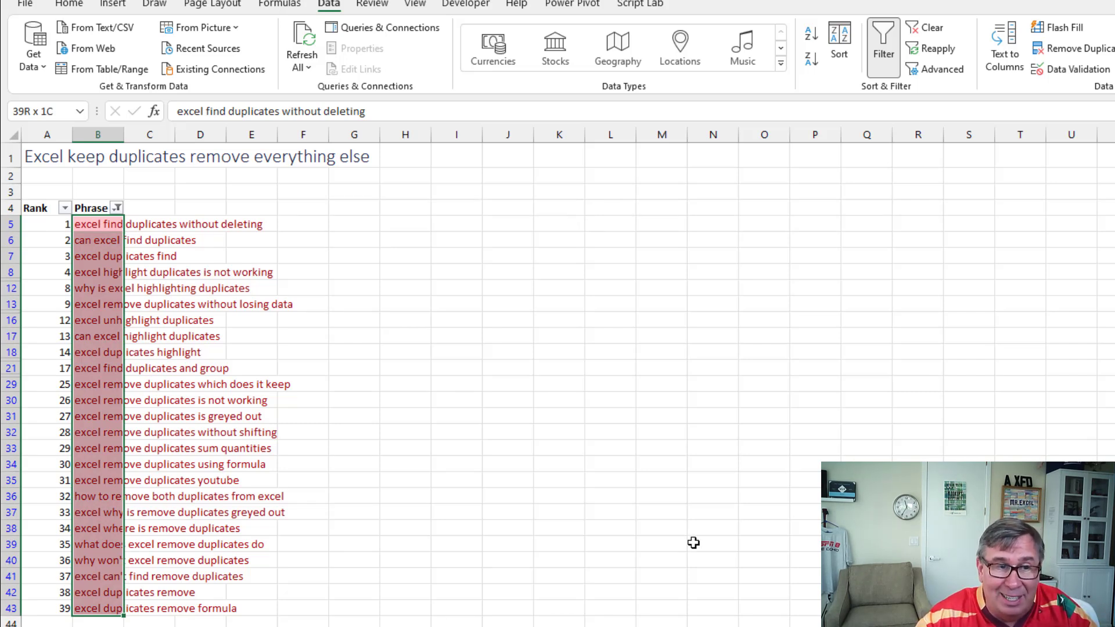
Delete the sheet rows of the red phrases and turn the filter off
click(69, 6)
click(976, 67)
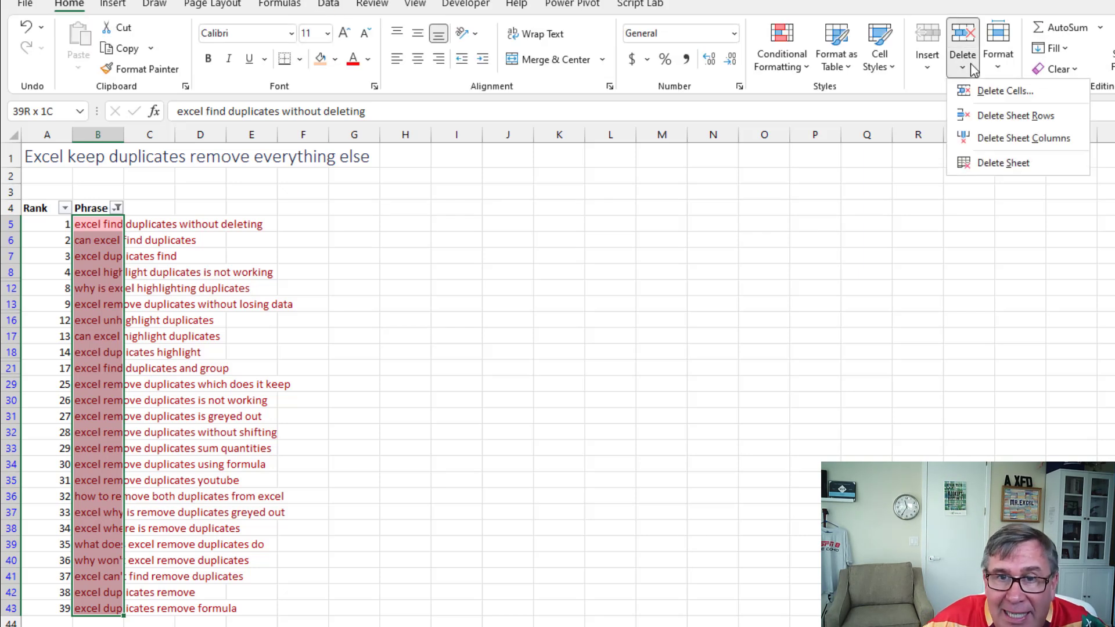
click(988, 116)
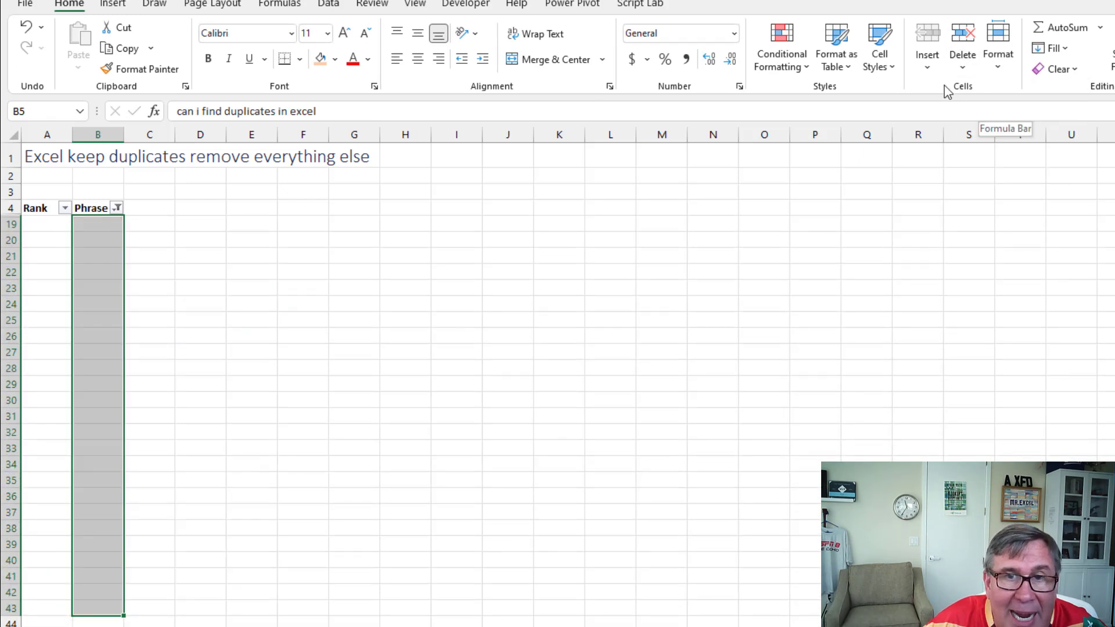
click(331, 5)
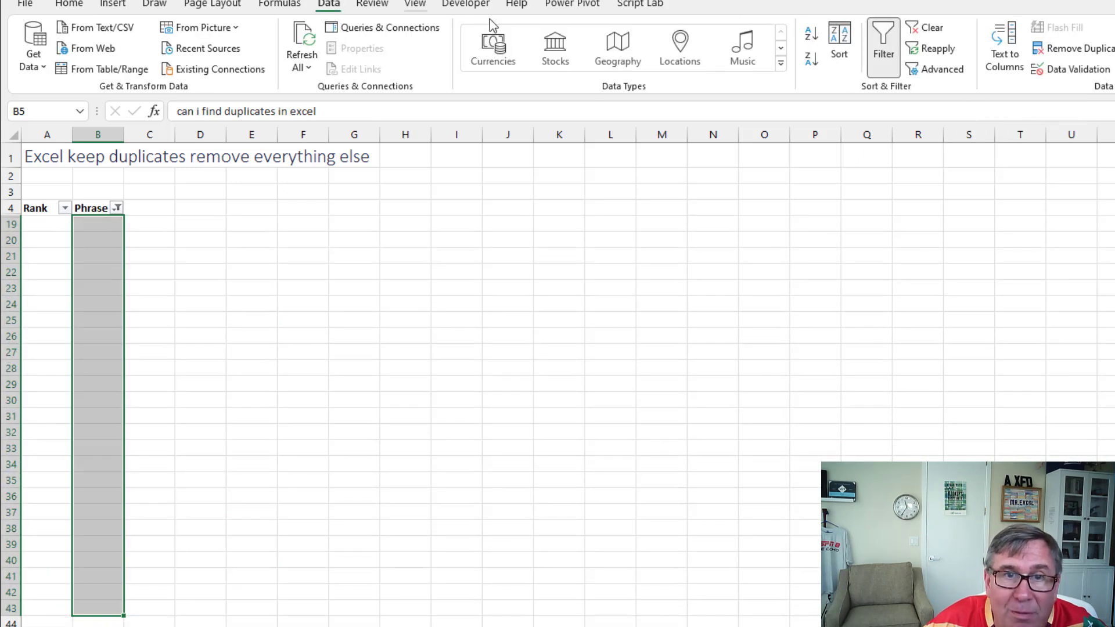
click(871, 51)
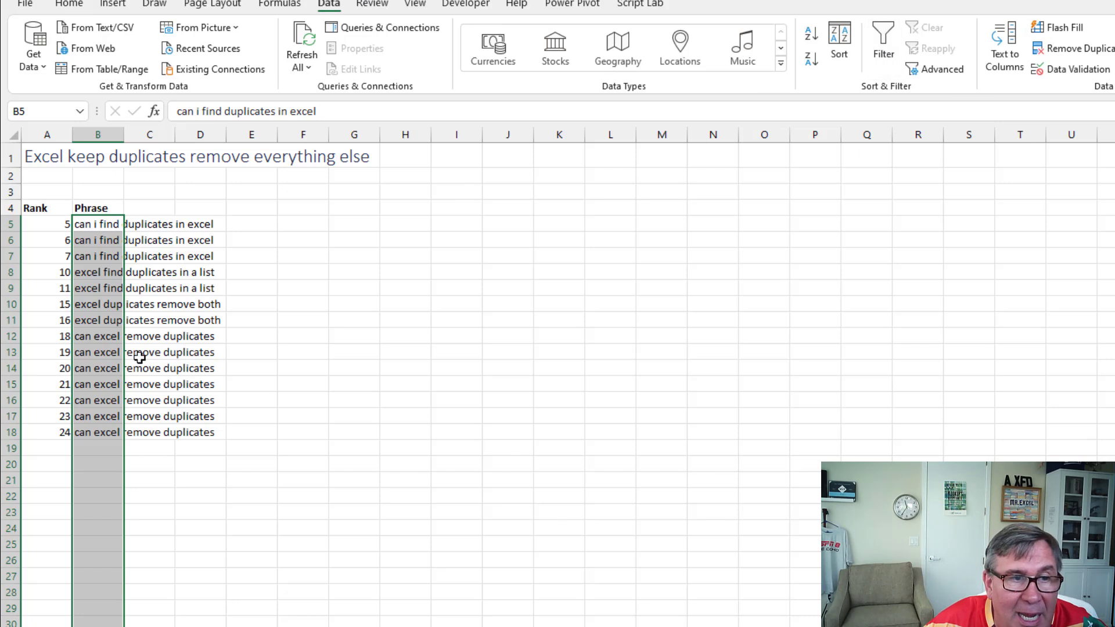
click(101, 224)
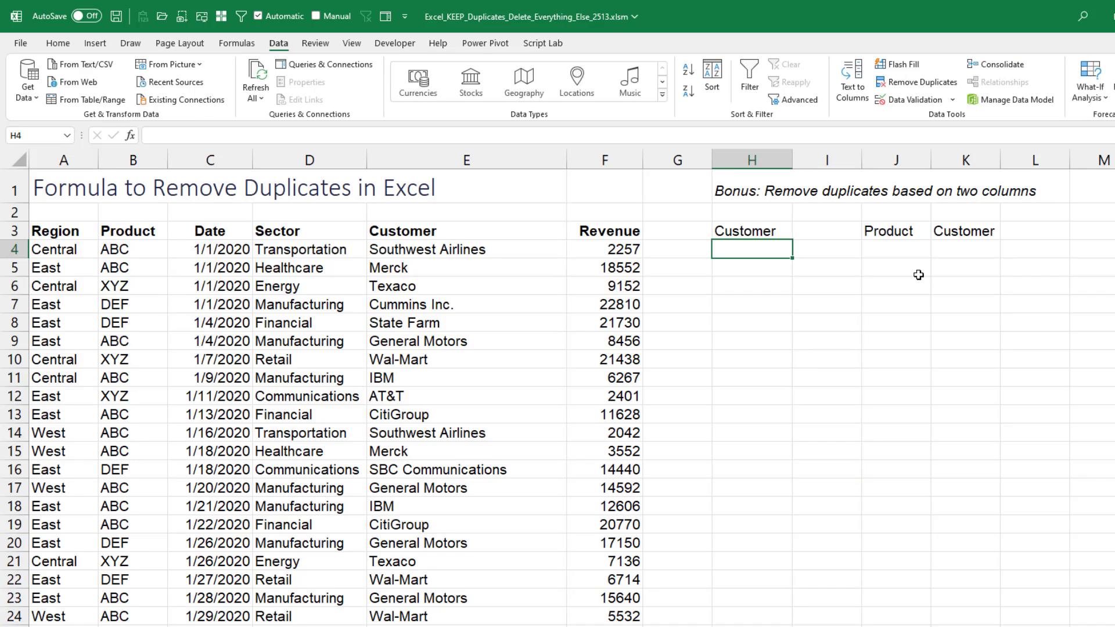
Enter =UNIQUE(E4:E566) in H4 to list each customer once
text(=UNIQUE()
key(Left)
key(Left)
key(Left)
key(Left)
key(Right)
key(ctrl+shift+Down)
text())
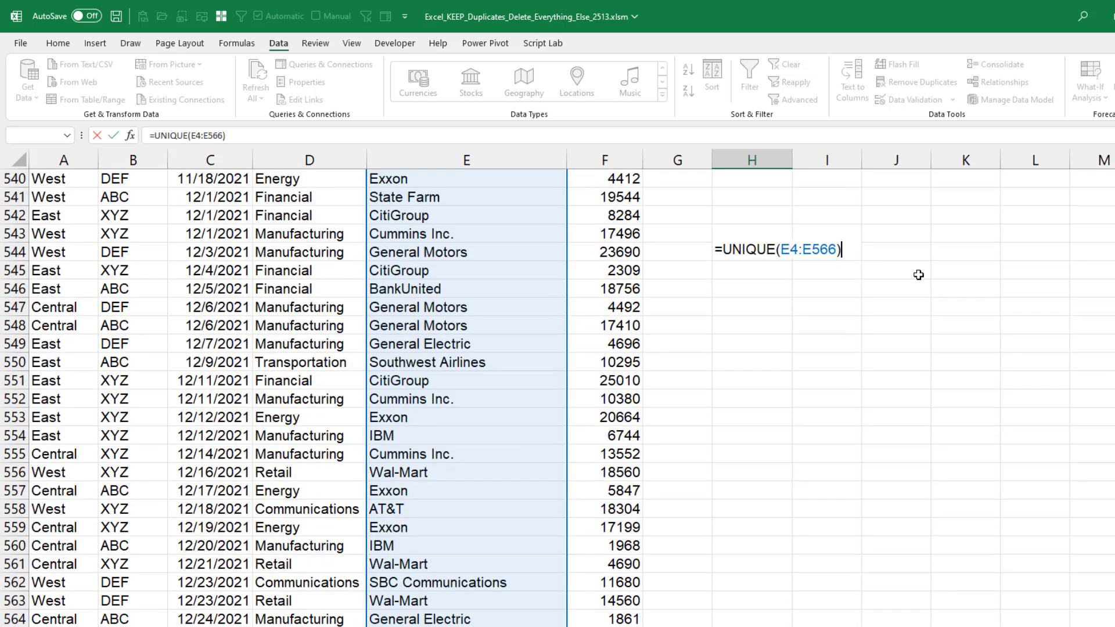
key(Return)
Wrap the H4 formula in SORT to give =SORT(UNIQUE(E4:E566))
key(Up)
key(Up)
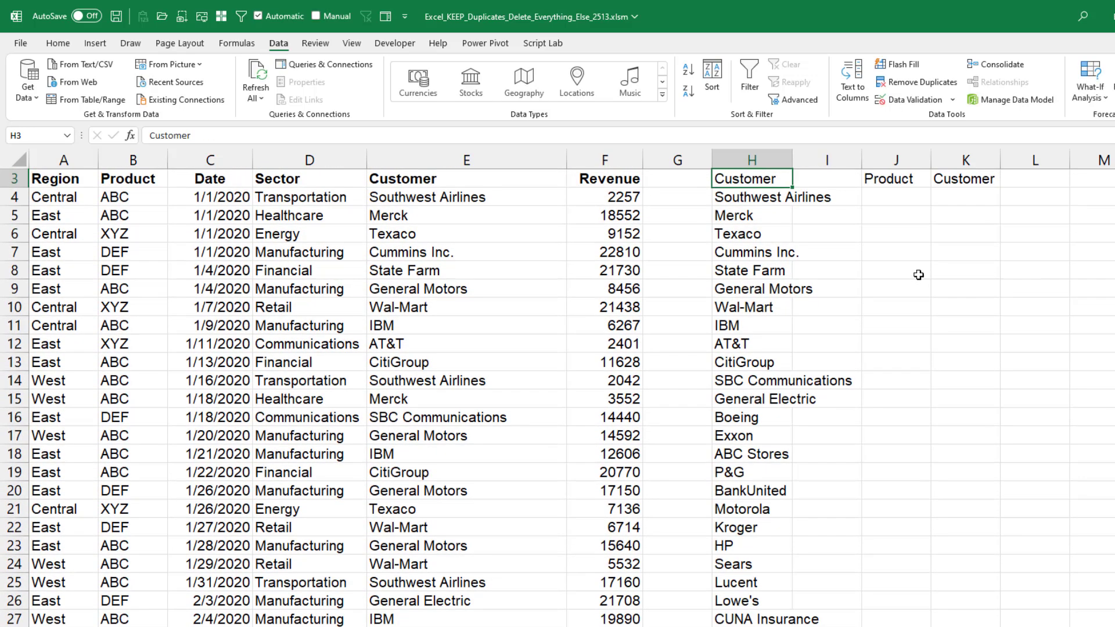
key(Down)
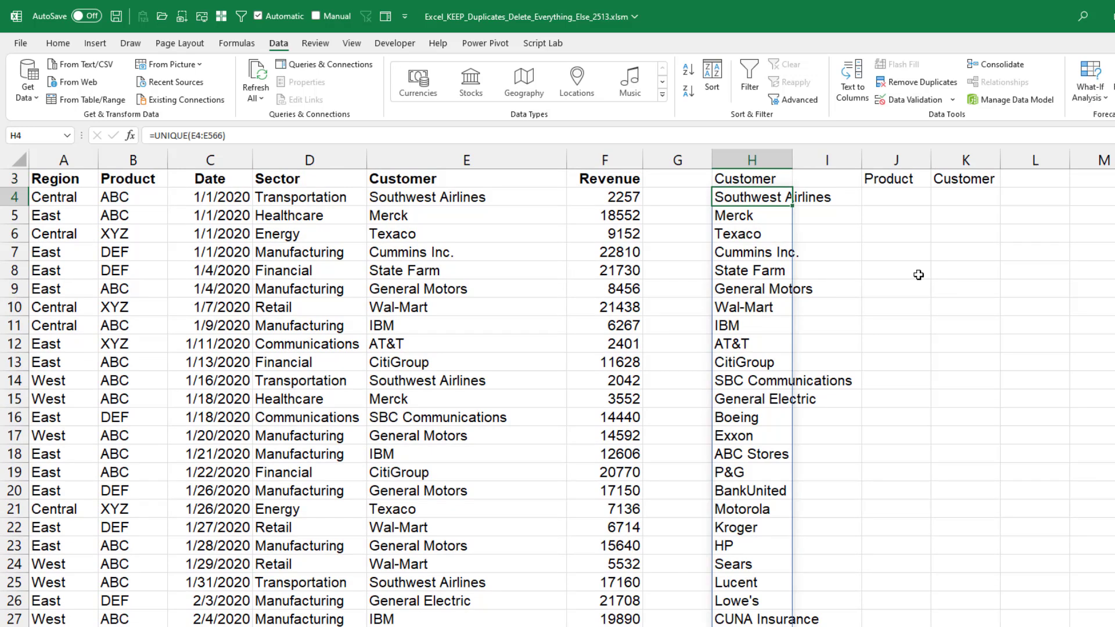
key(F2)
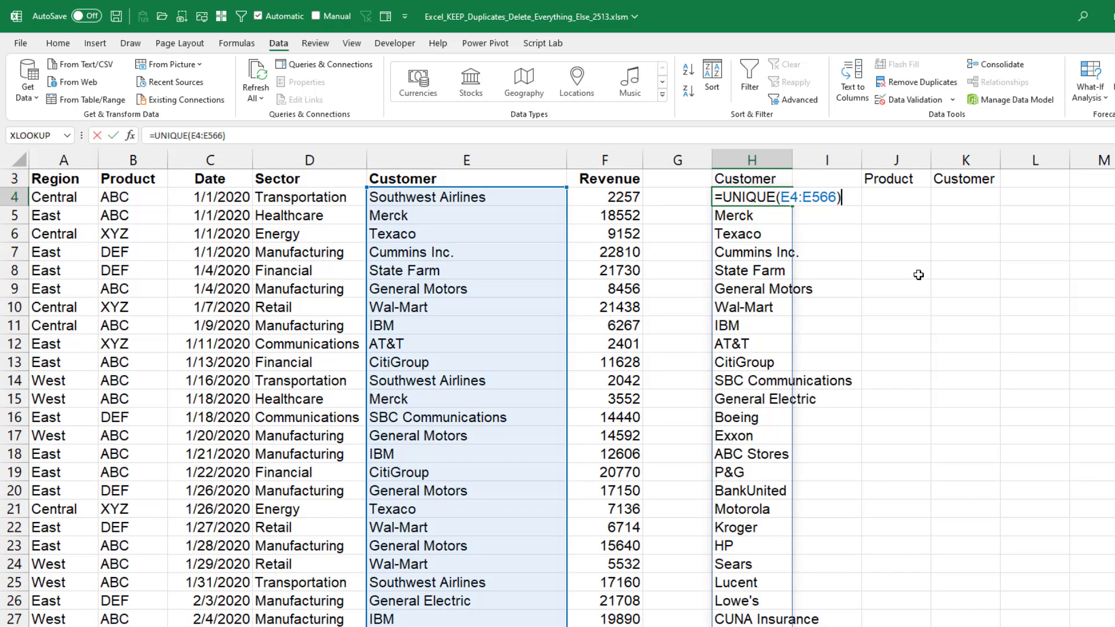
text(SORT()
key(End)
text())
key(ctrl+Return)
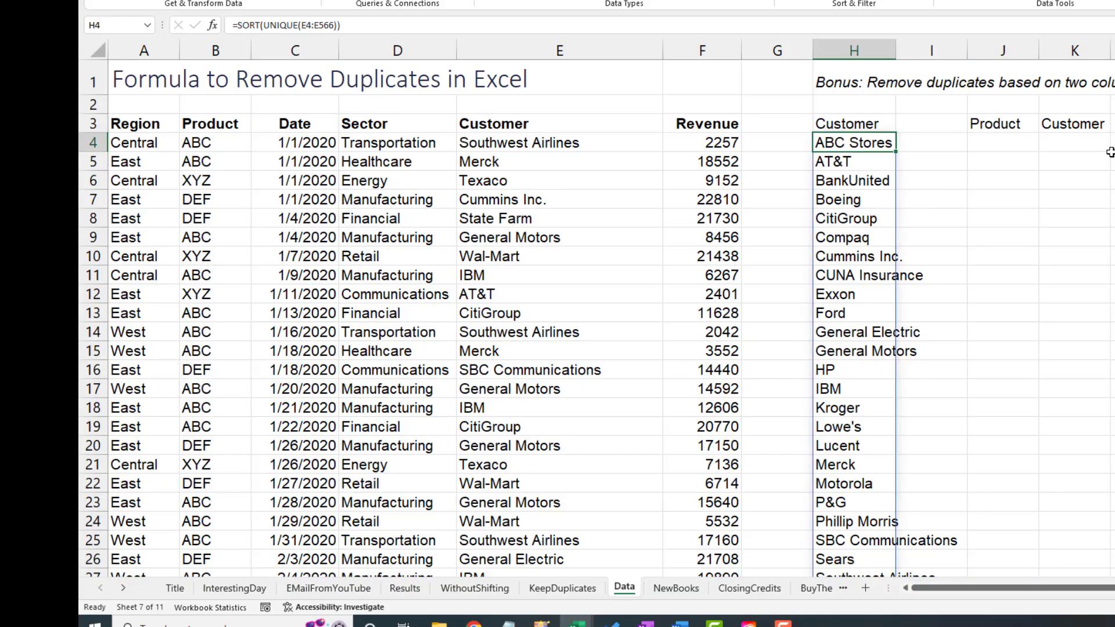
Check Product and Customer in the Remove Duplicates dialog, then cancel without removing anything
click(242, 145)
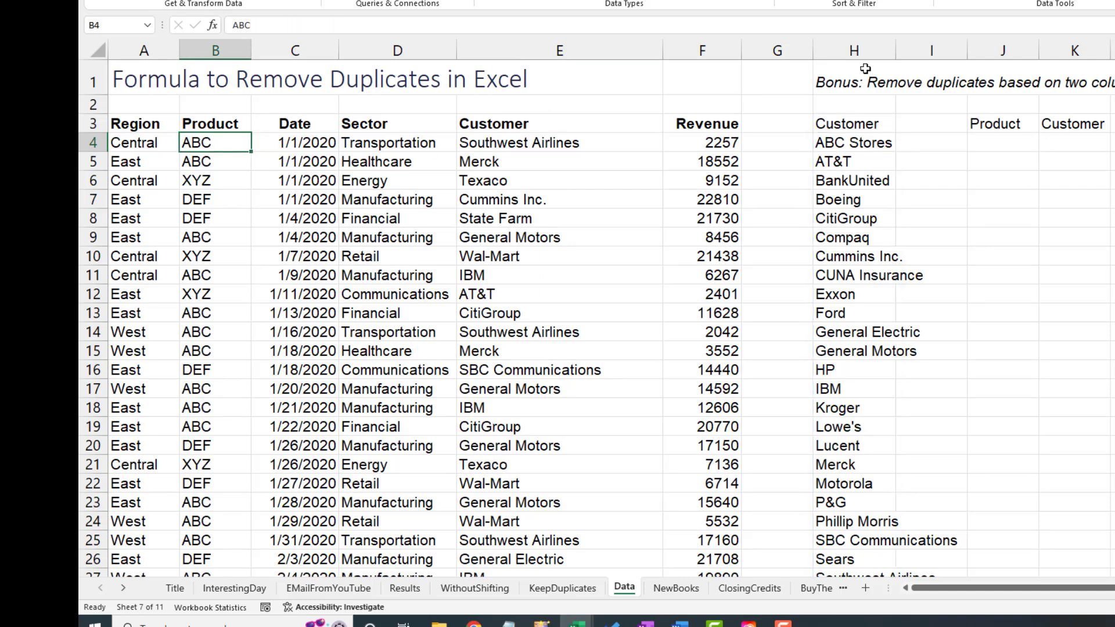
click(1021, 1)
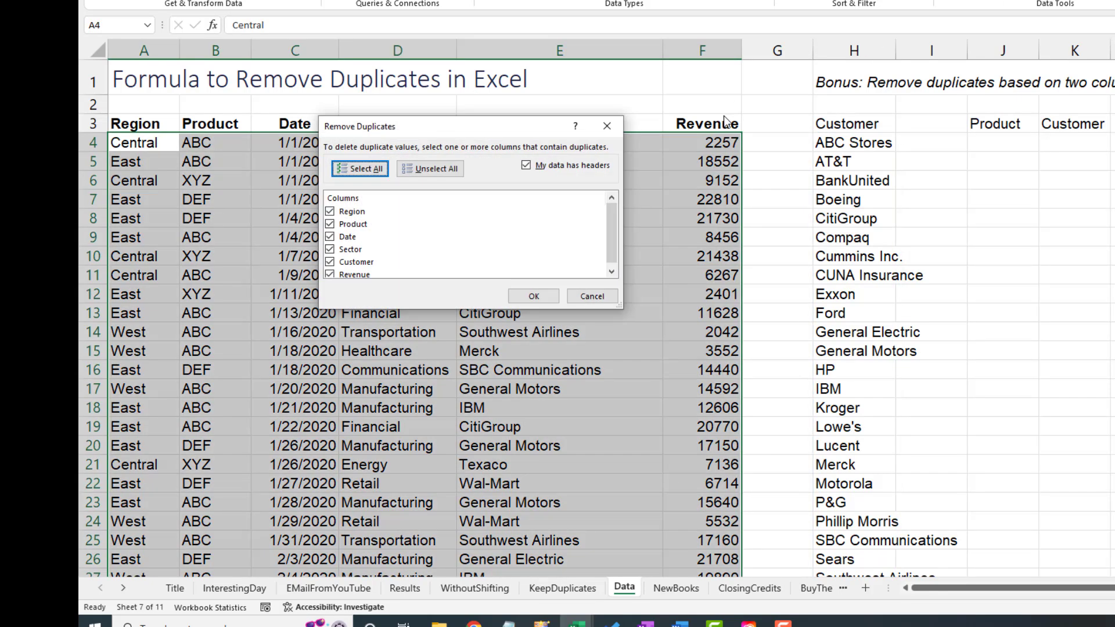
click(429, 169)
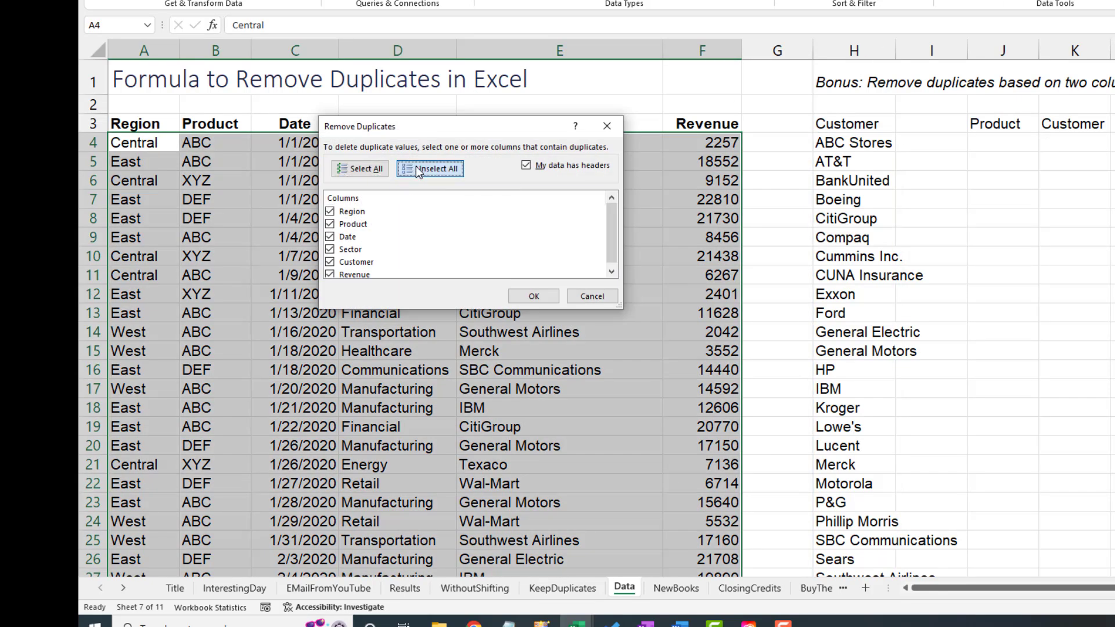
click(329, 225)
click(331, 263)
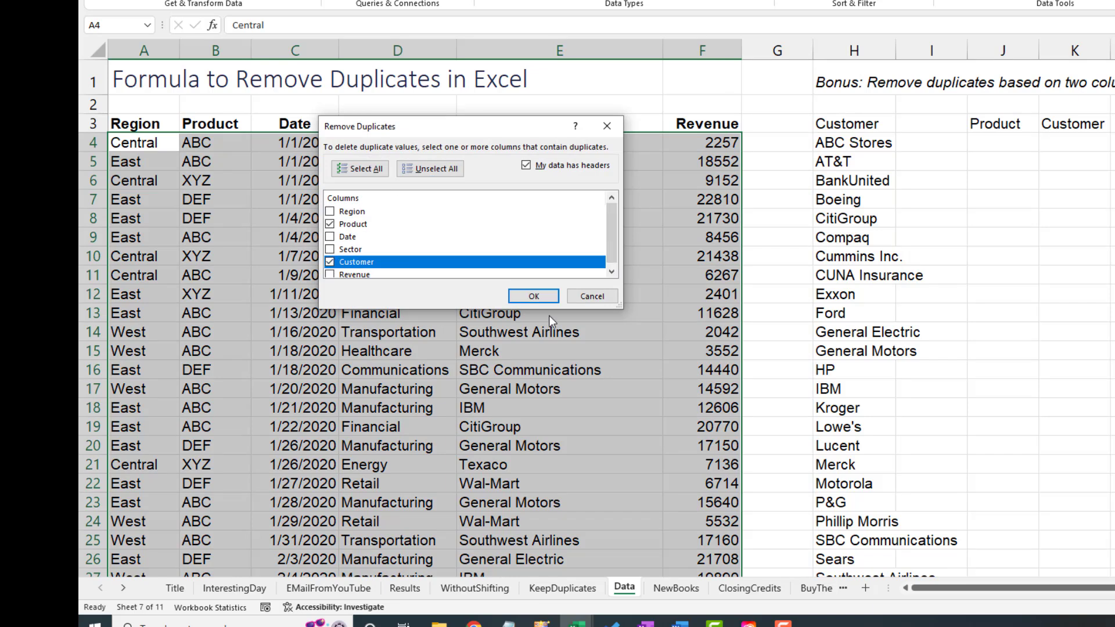
click(591, 296)
Enter =UNIQUE(FILTER(B4:E566,{1,0,0,1})) in J4 to spill unique Product–Customer pairs
click(1019, 144)
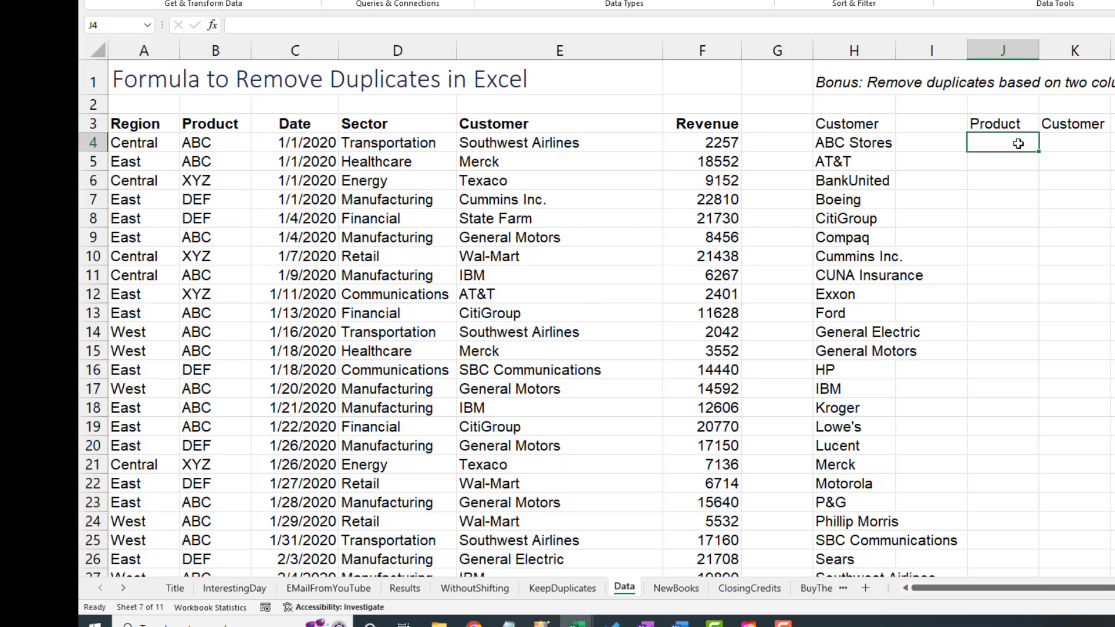
text(=UNIQUE(FILTER()
key(Left)
key(Left)
key(Left)
key(Left)
key(Left)
key(Left)
key(Left)
key(Left)
key(ctrl+shift+Down)
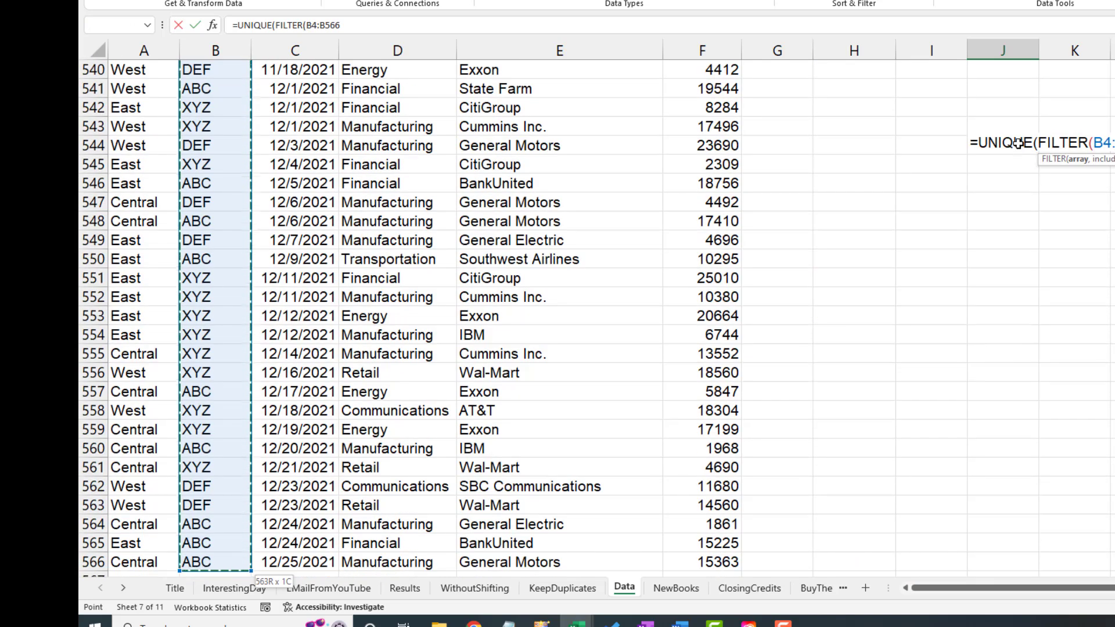
key(shift+Right)
key(shift+Right)
key(shift+Right)
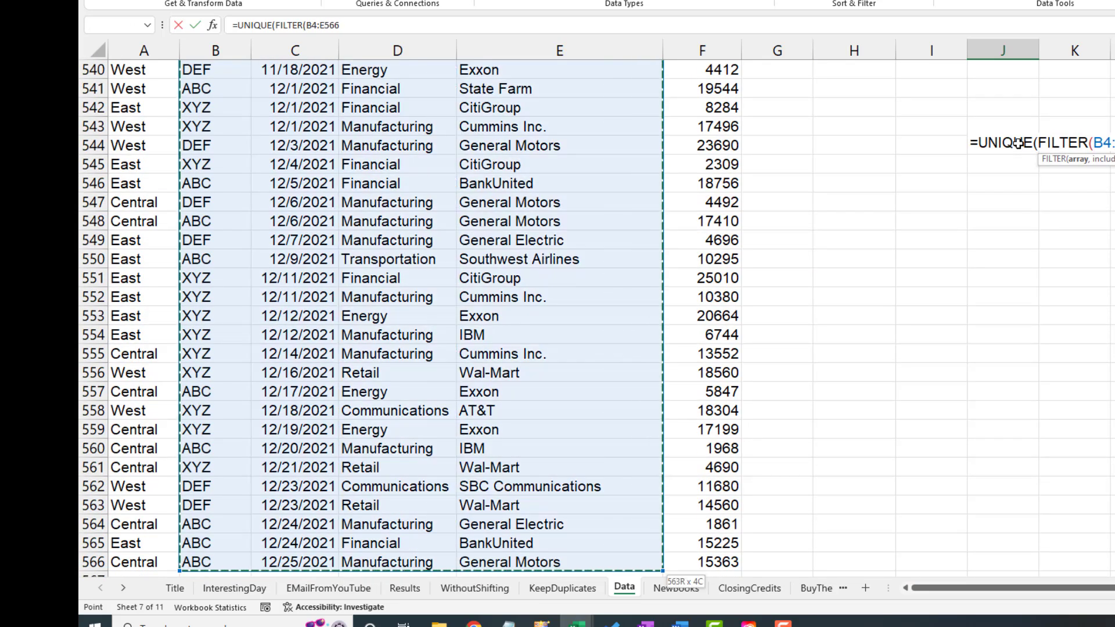
key(ctrl+BackSpace)
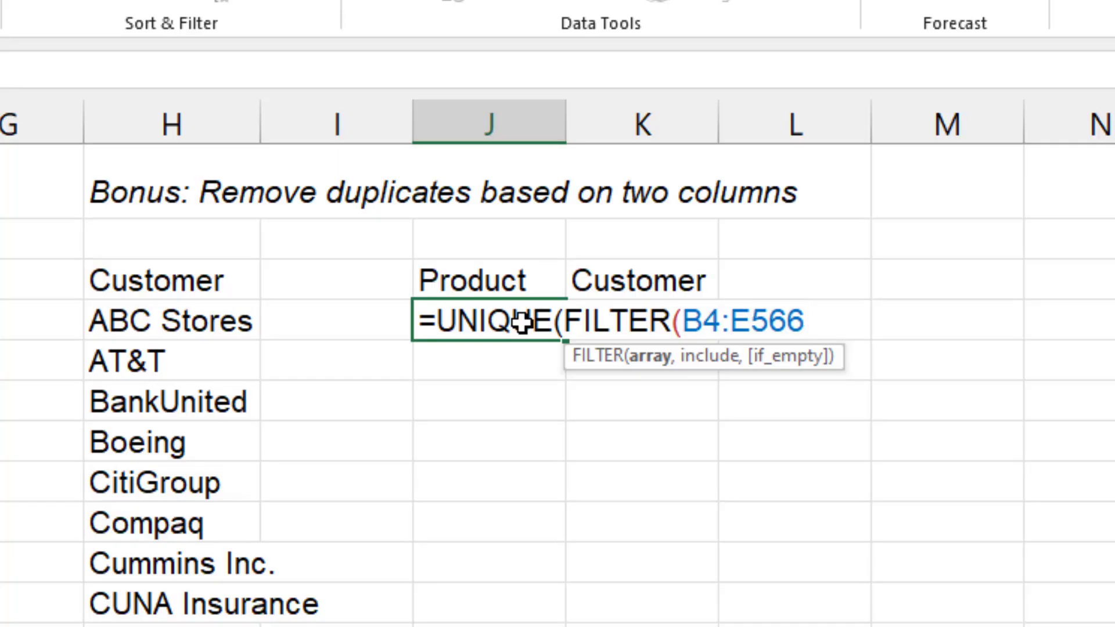
text(,)
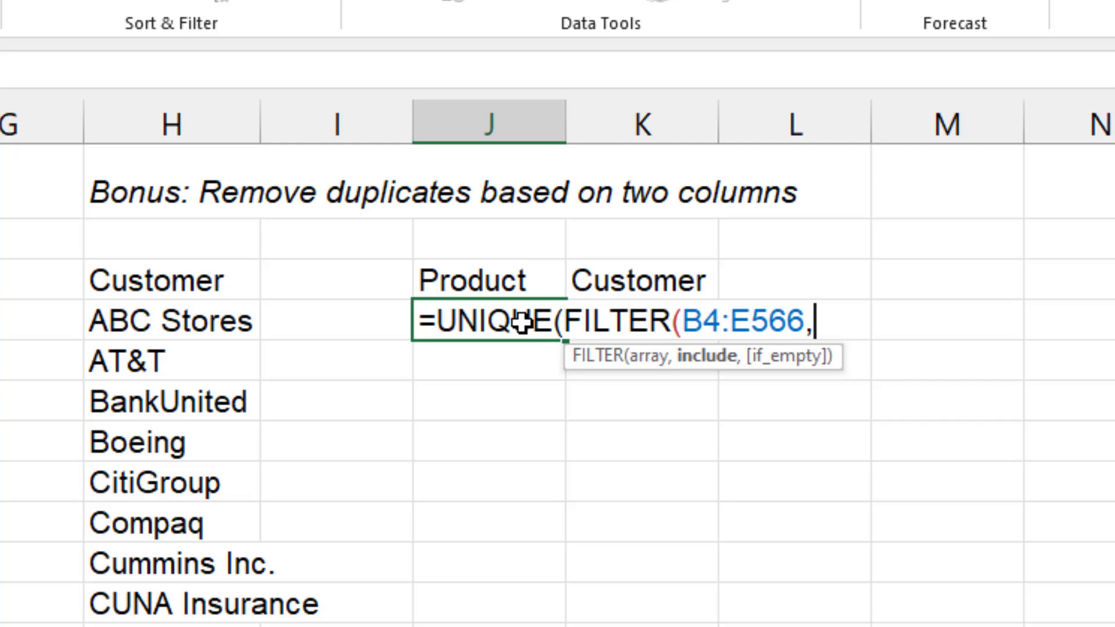
text({1,0,0,)
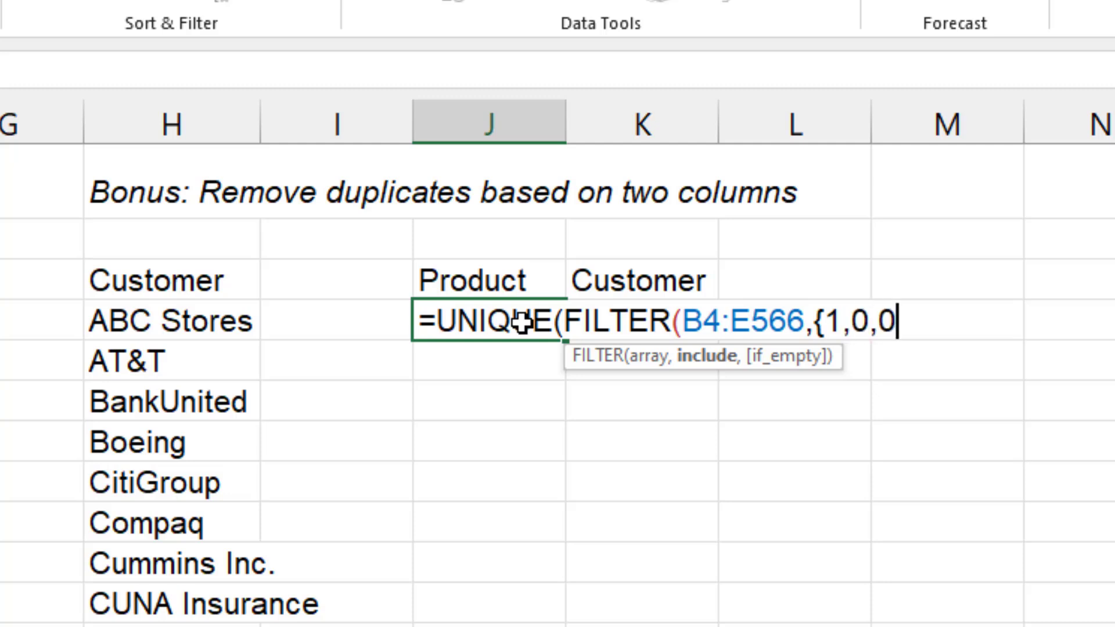
text(1}))
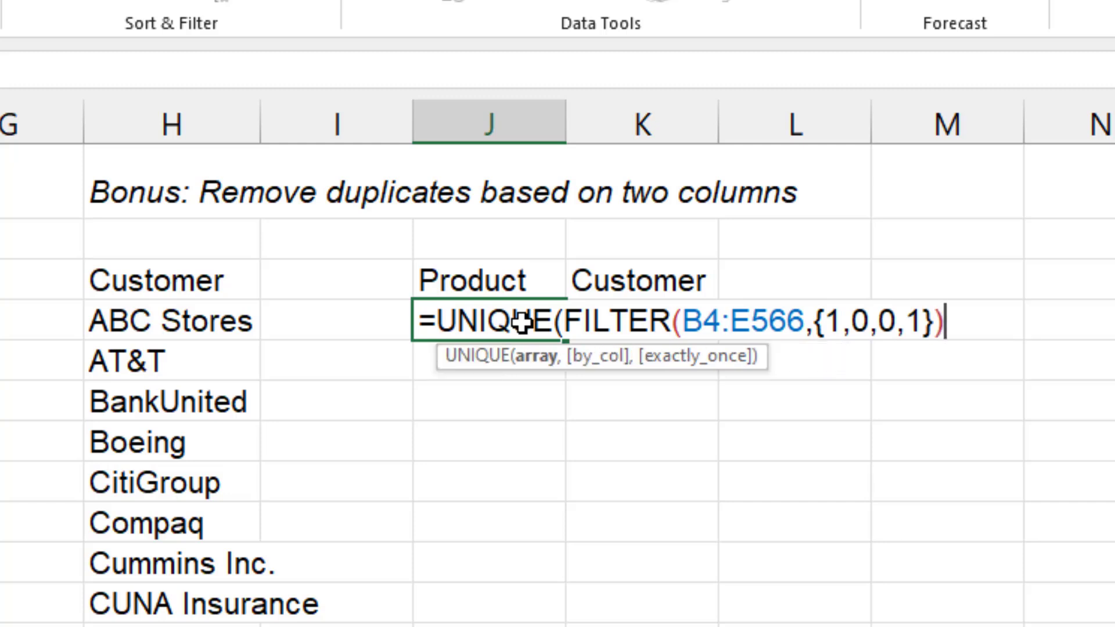
text())
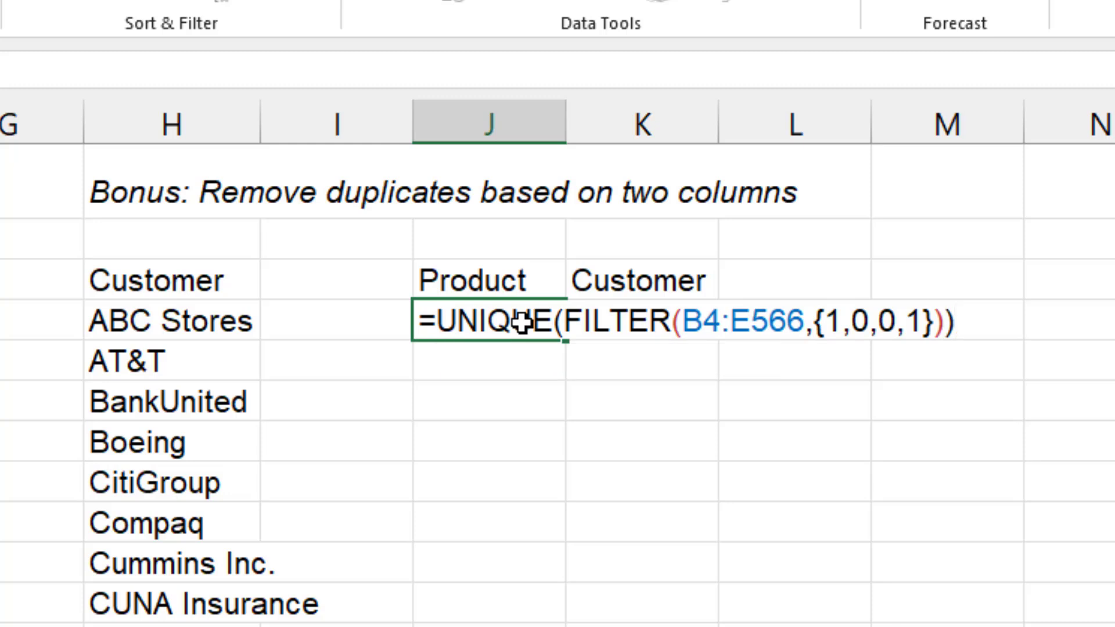
key(ctrl+Return)
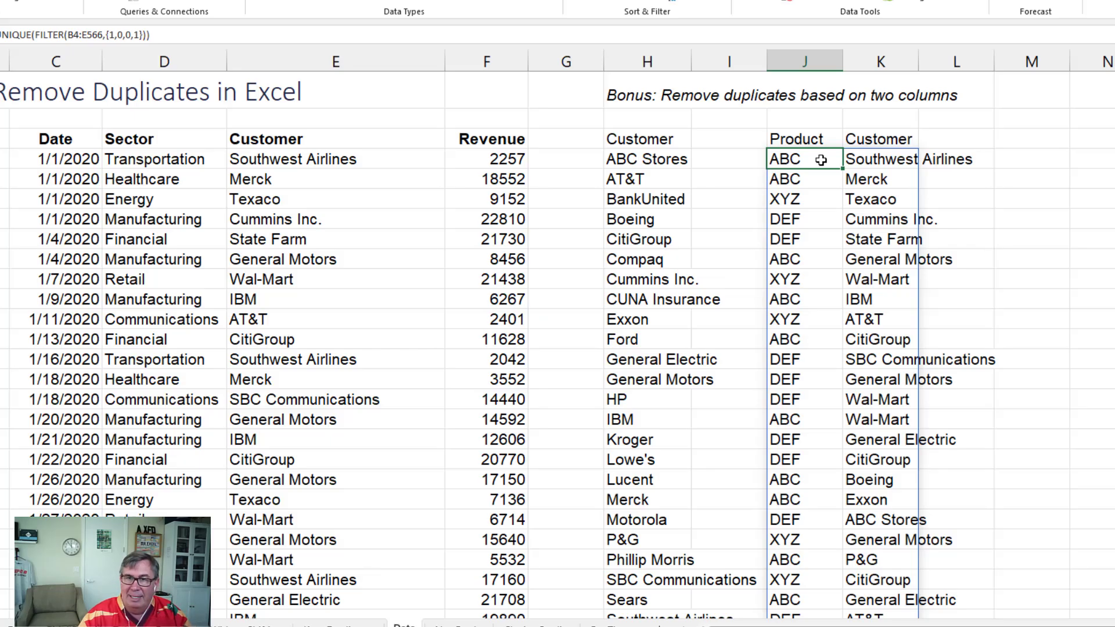